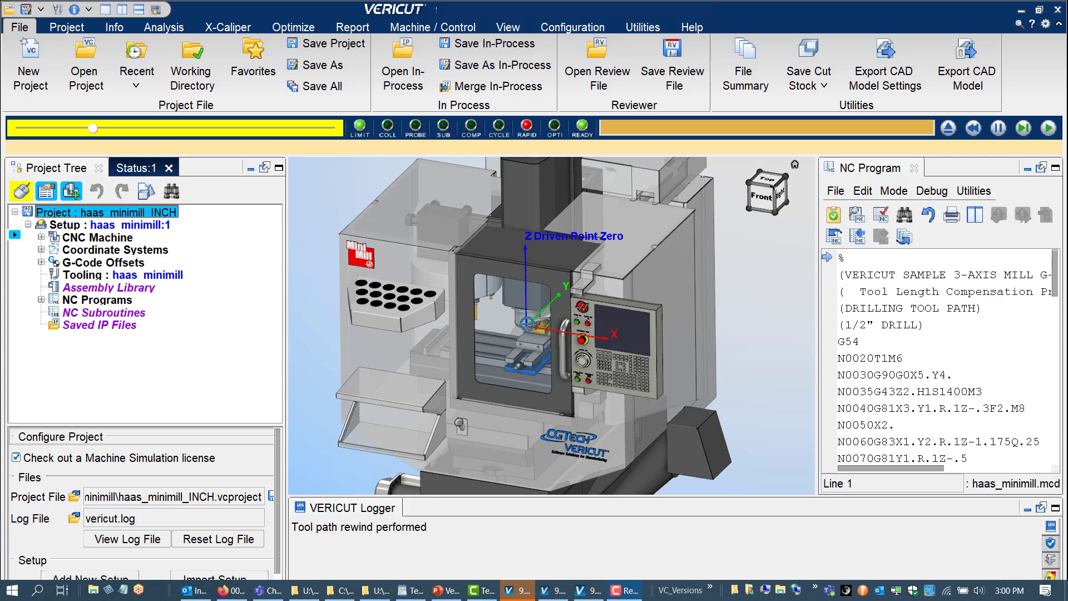
# Check the project's units in the title bar and review the units of its individual files in the File Summary.
pyautogui.click(1038, 10)
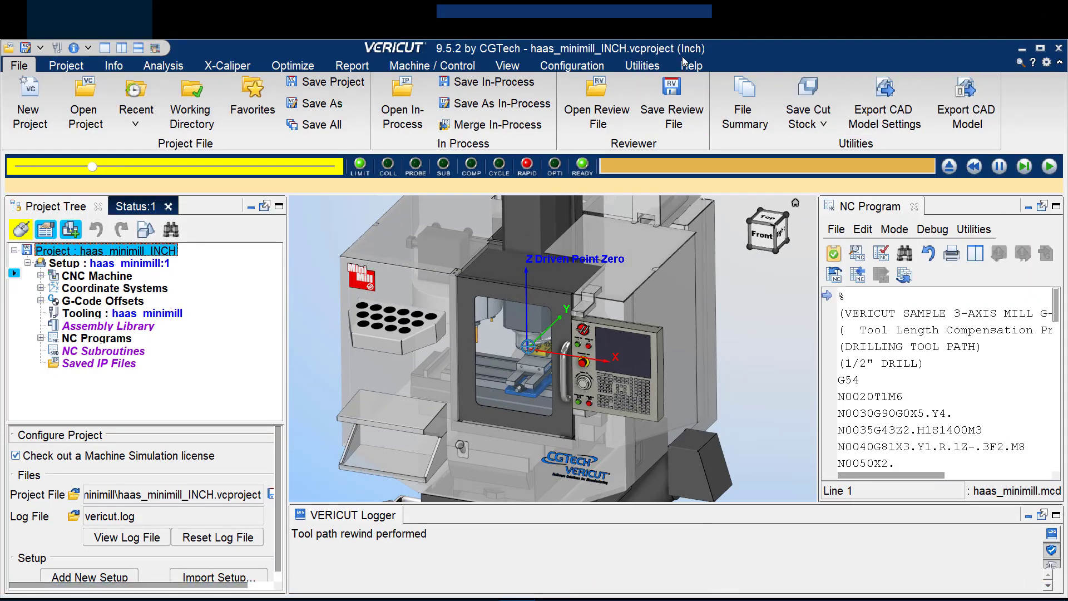
pyautogui.click(1040, 48)
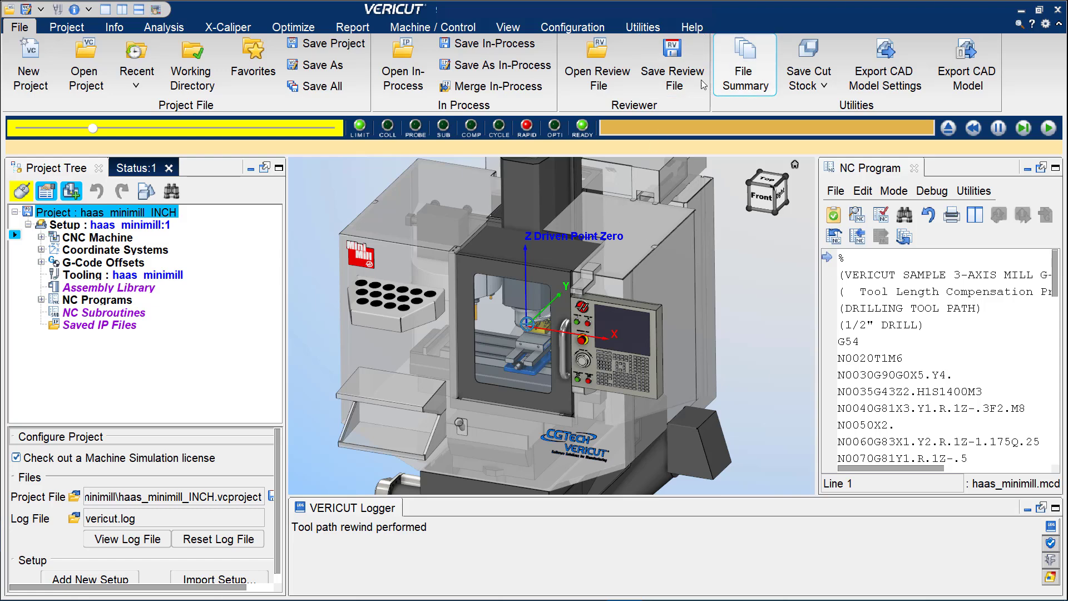
pyautogui.click(754, 78)
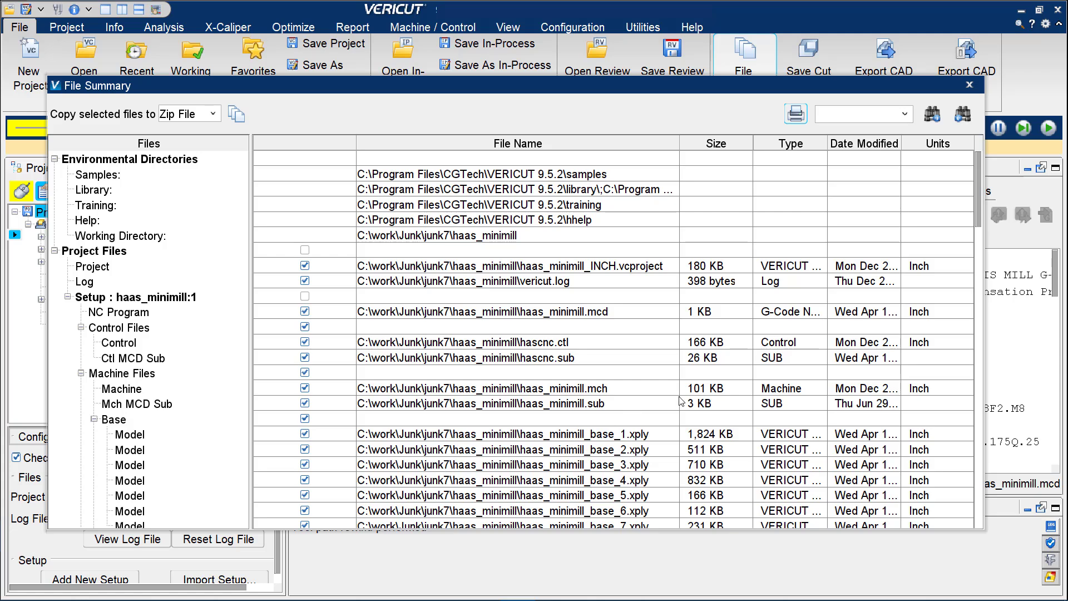
pyautogui.click(946, 269)
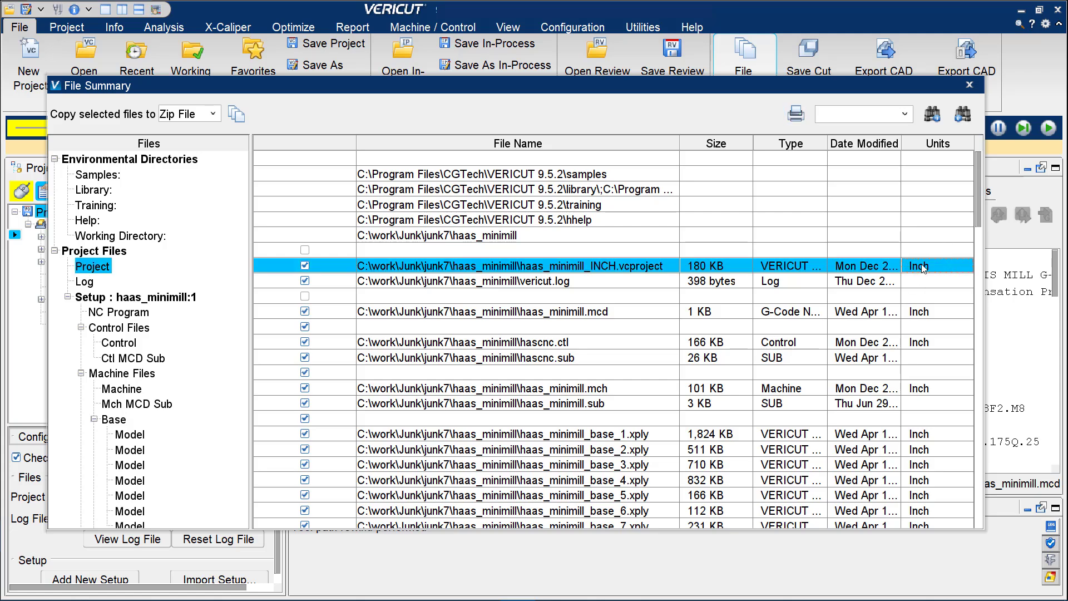
pyautogui.click(937, 344)
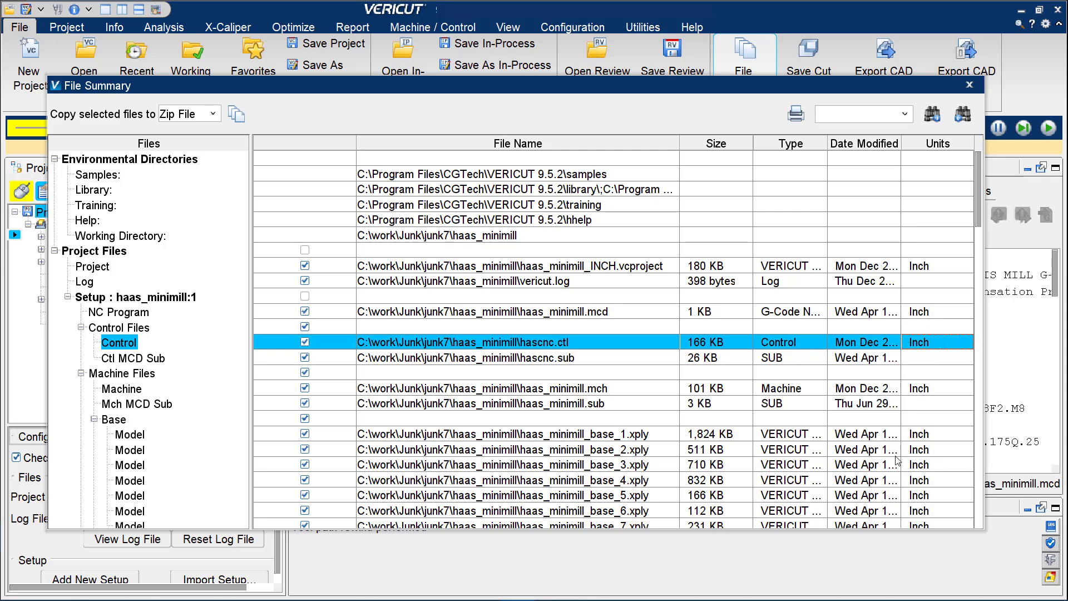
pyautogui.click(935, 388)
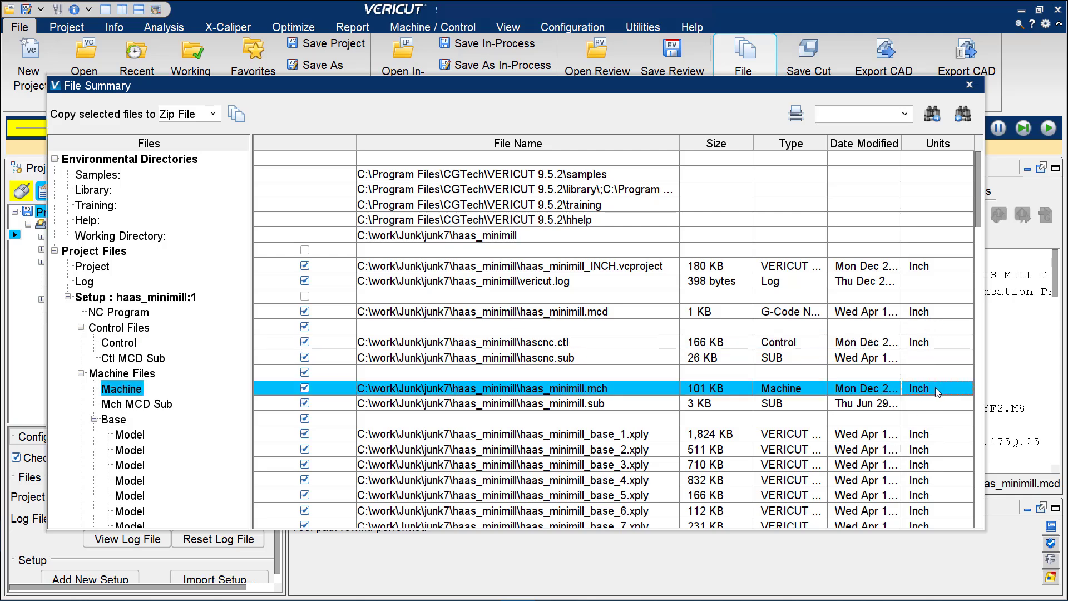
pyautogui.scroll(-6, 892, 447)
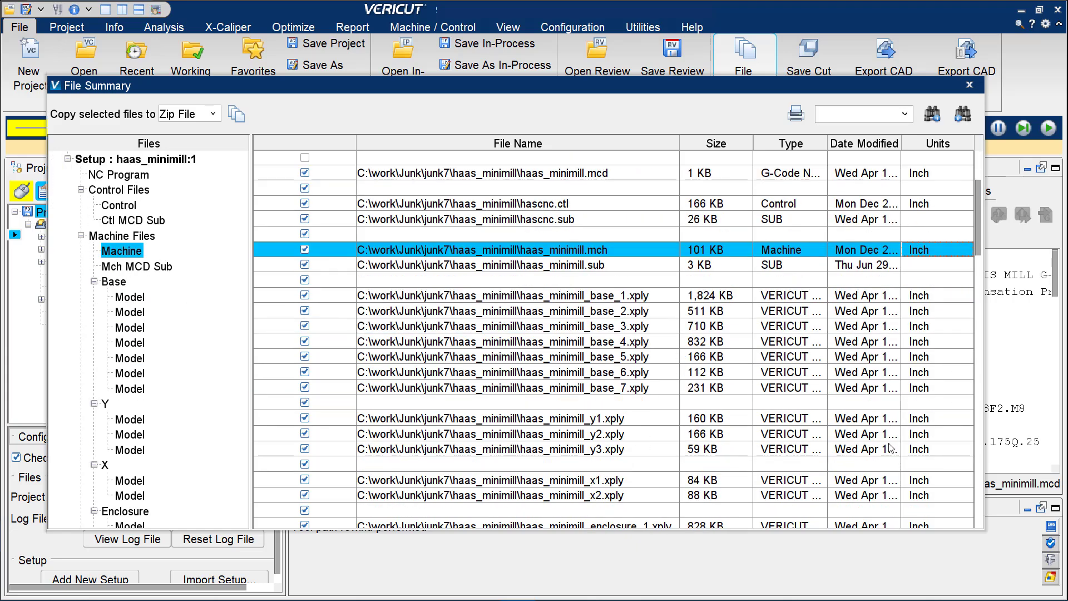
pyautogui.scroll(-4, 720, 384)
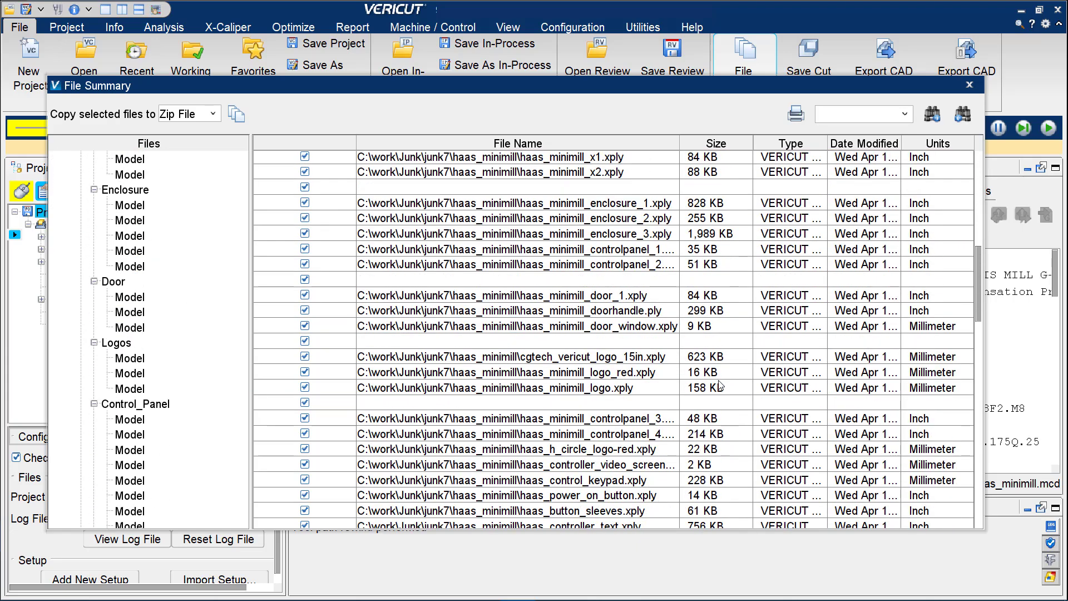
pyautogui.scroll(-1, 720, 384)
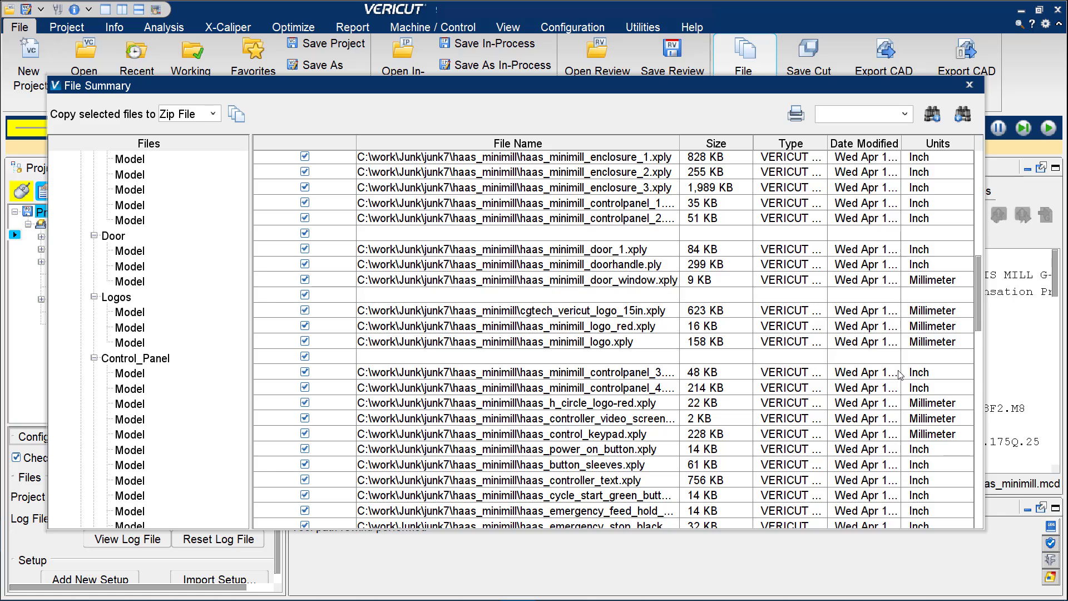
pyautogui.scroll(11, 896, 376)
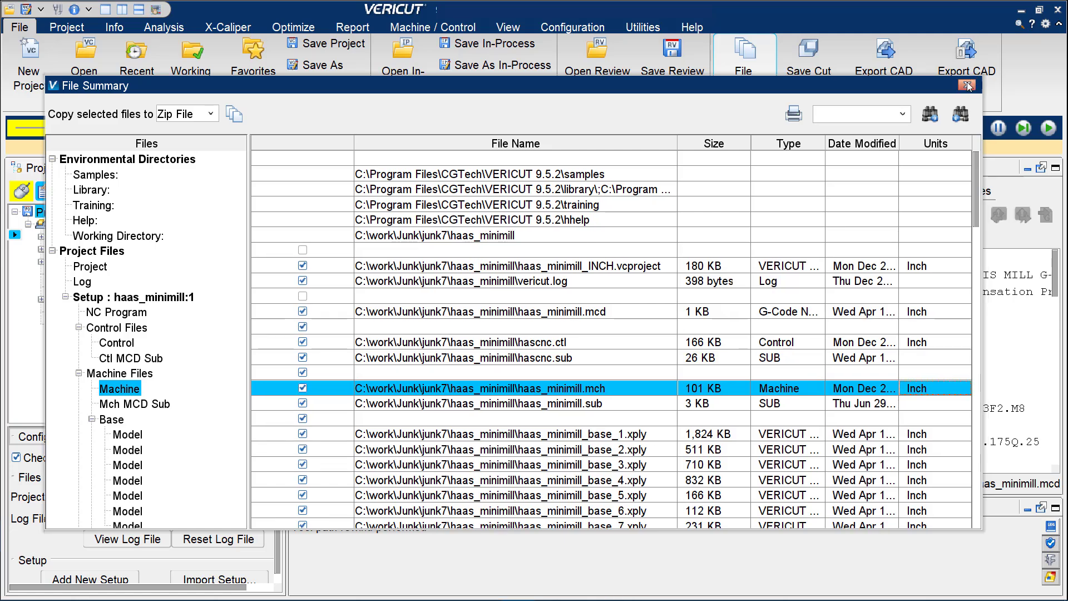
pyautogui.click(967, 85)
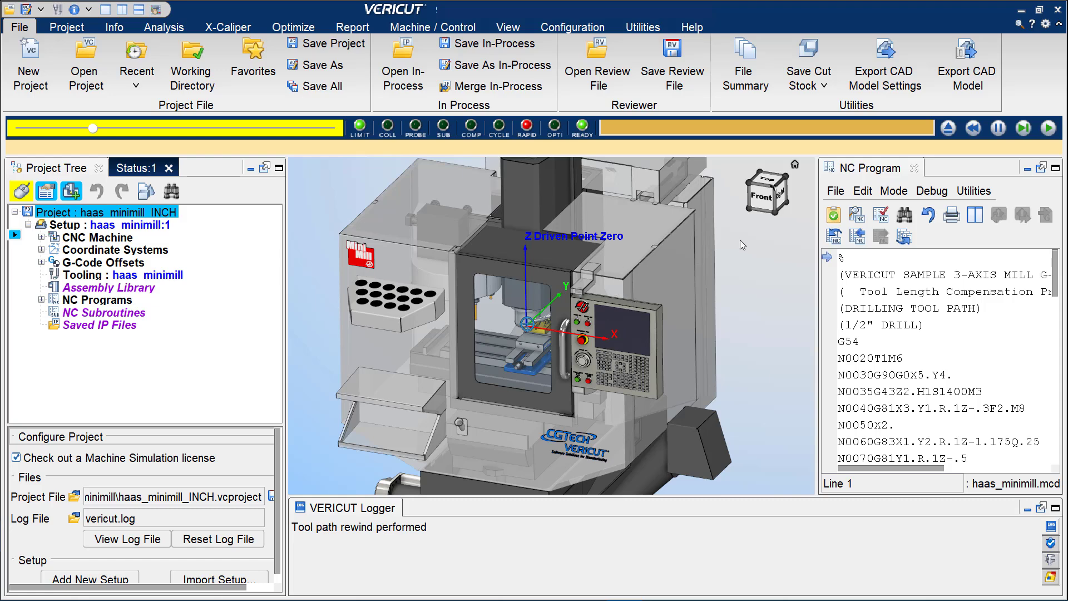
# Create a new millimeter project from the Welcome screen, ignoring all changes to the open project.
pyautogui.click(693, 32)
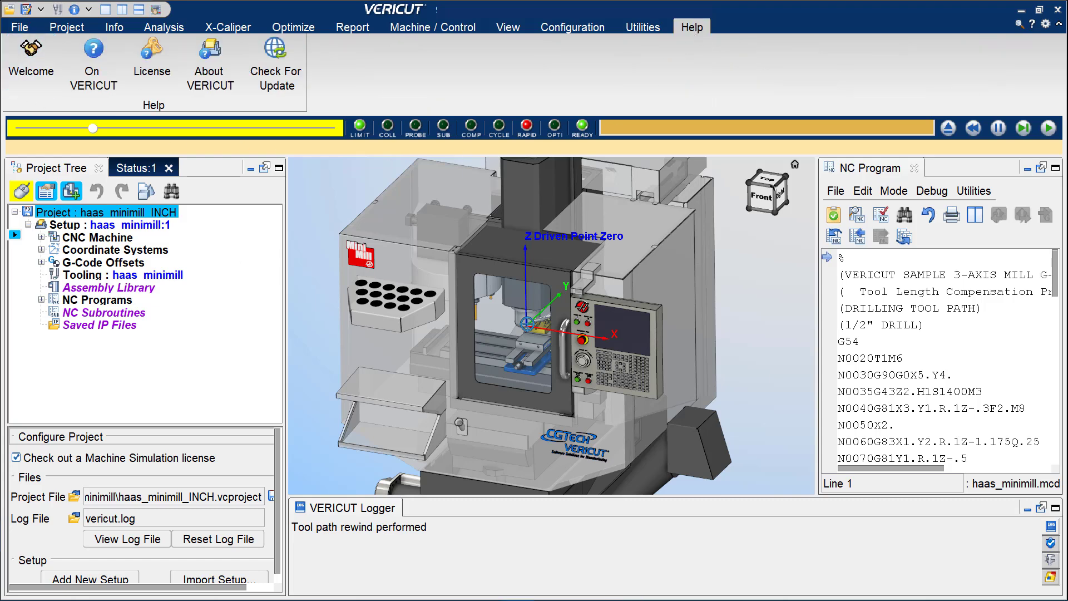
pyautogui.moveTo(1067, 161); pyautogui.dragTo(754, 62)
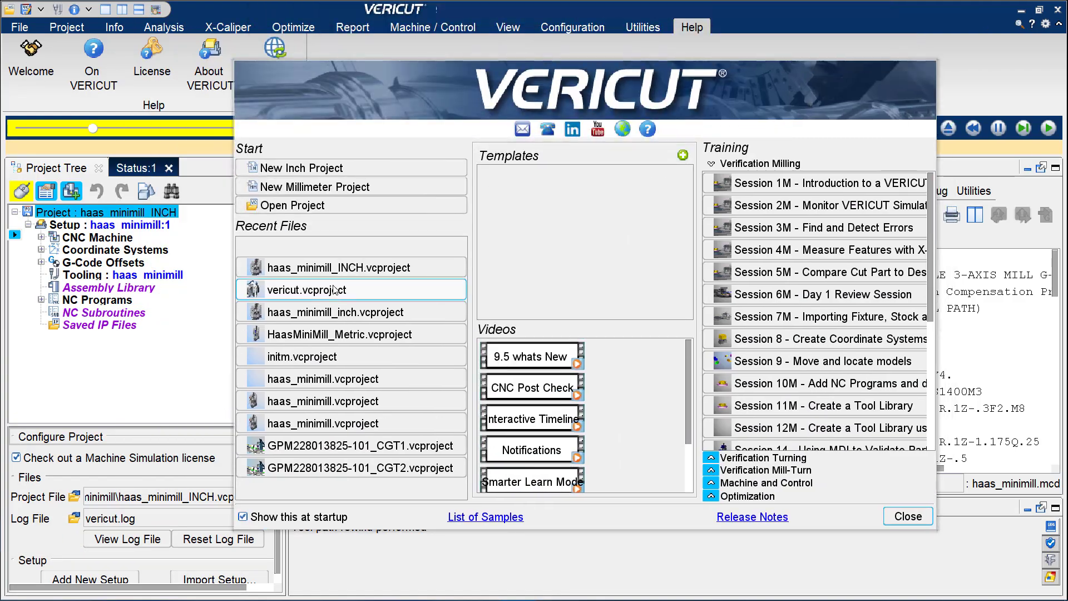
pyautogui.click(362, 188)
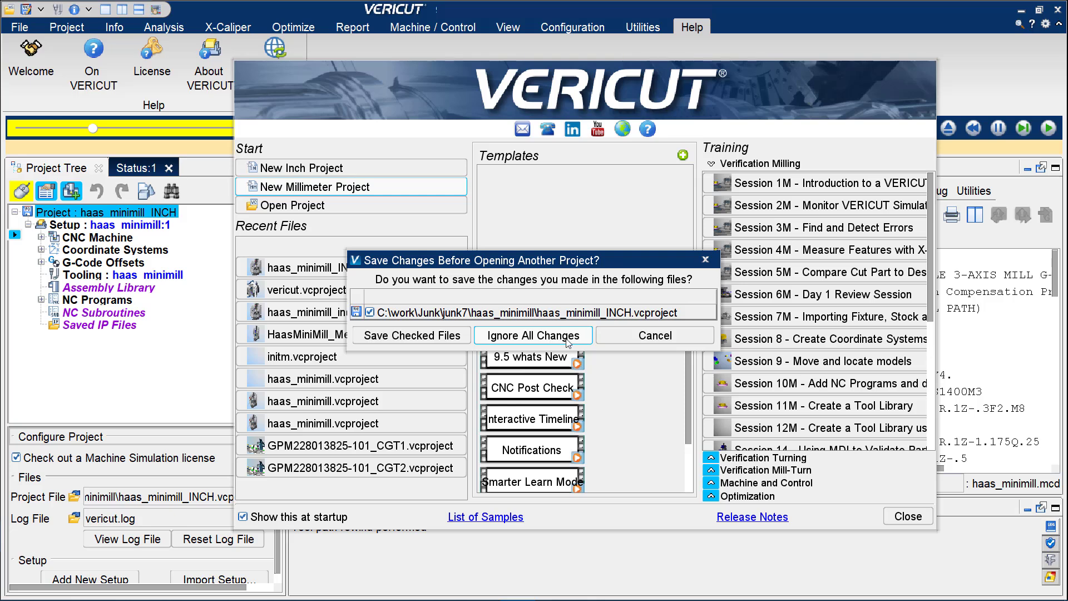
pyautogui.click(567, 341)
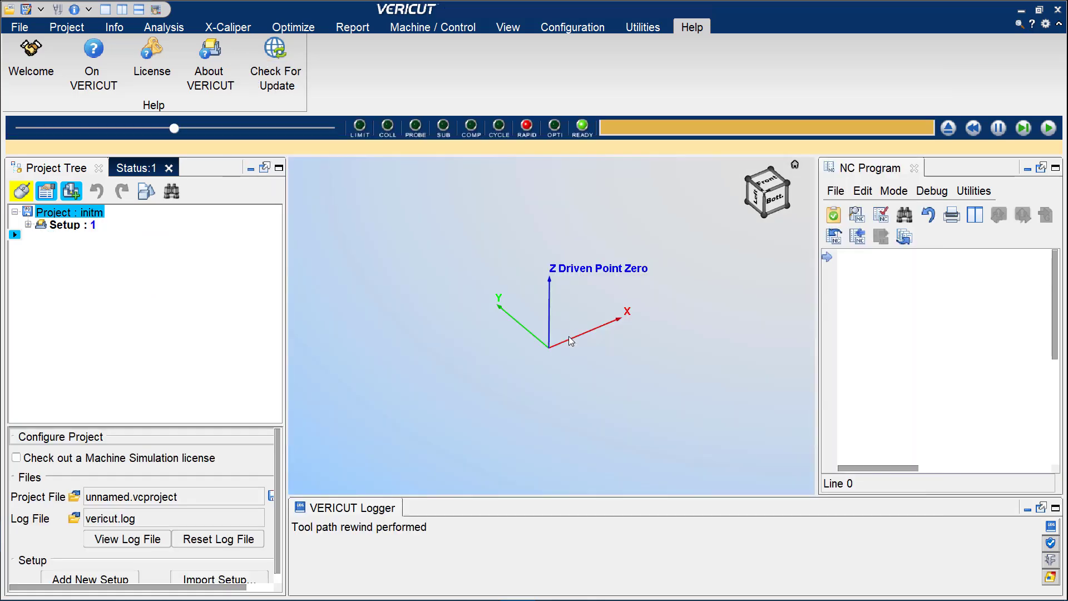
# Hide the machine components in the project tree and look over the new project's empty setup branches.
pyautogui.click(71, 191)
pyautogui.scroll(-1, 173, 320)
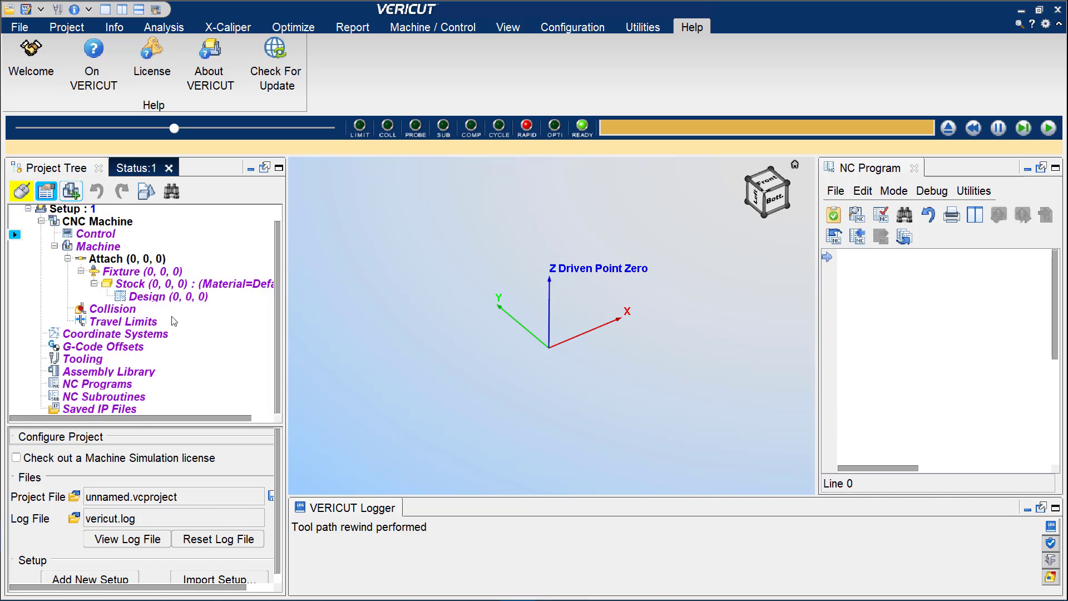
pyautogui.scroll(1, 174, 322)
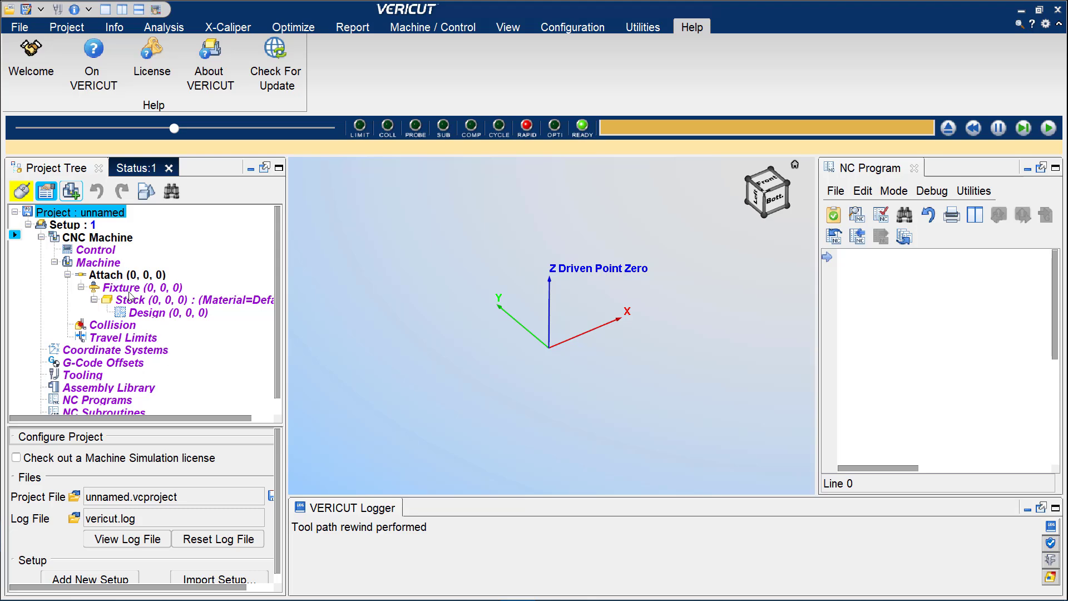
pyautogui.scroll(-1, 132, 296)
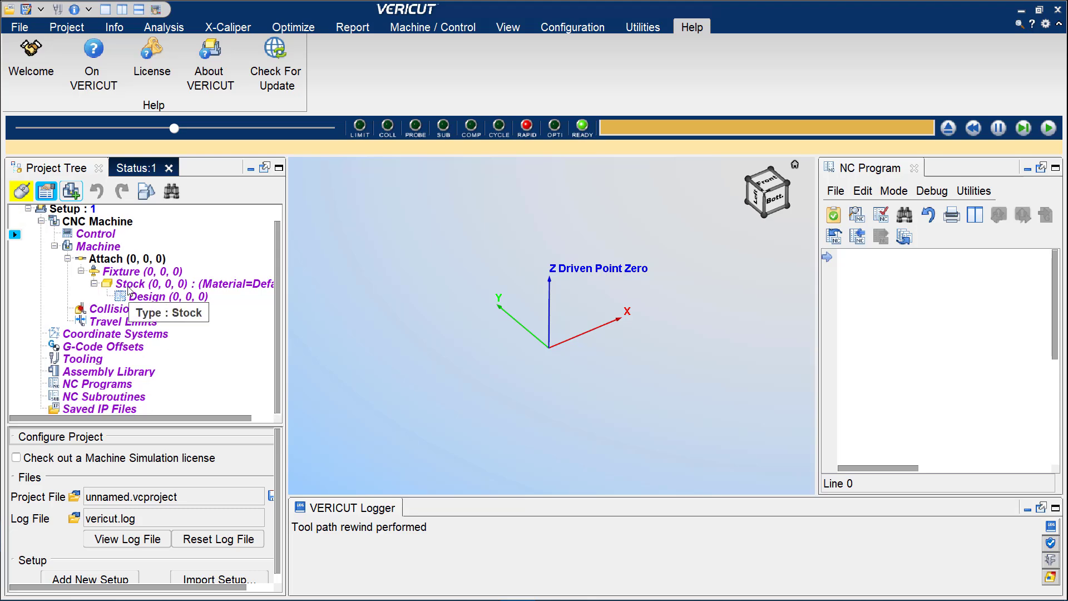
pyautogui.scroll(1, 131, 303)
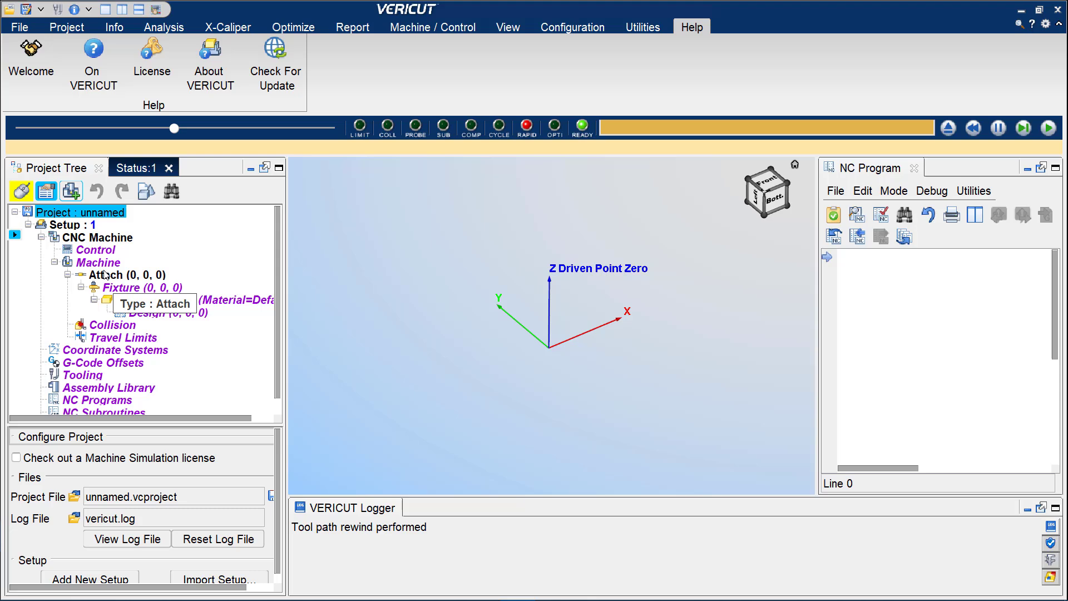
# Import the haas_minimill:1 setup from haas_minimill_INCH.vcproject in the haas_minimill folder into the new project.
pyautogui.click(76, 226)
pyautogui.rightClick(79, 226)
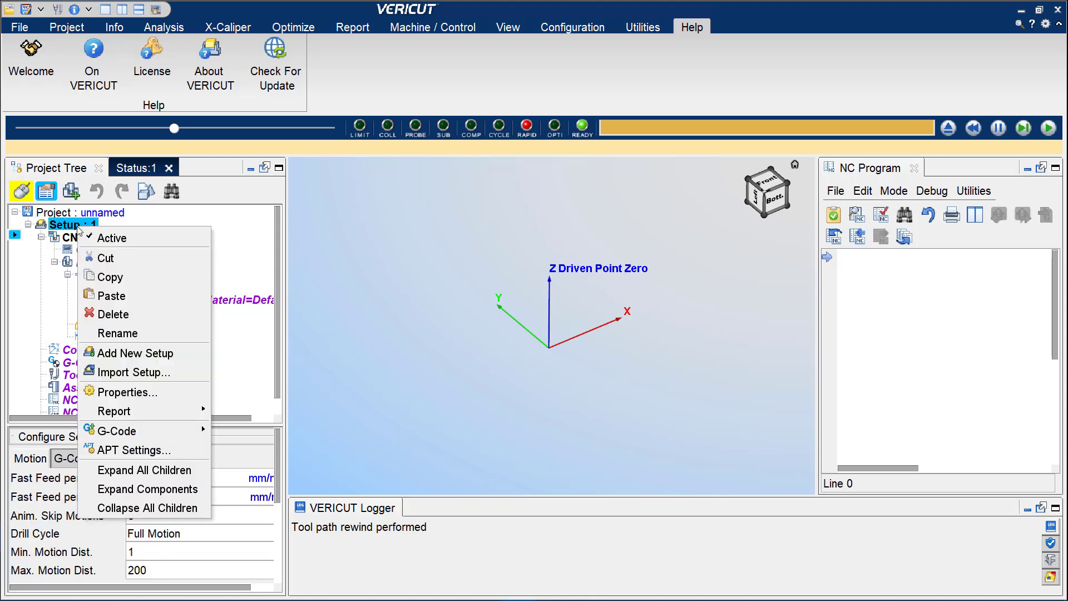
pyautogui.click(149, 372)
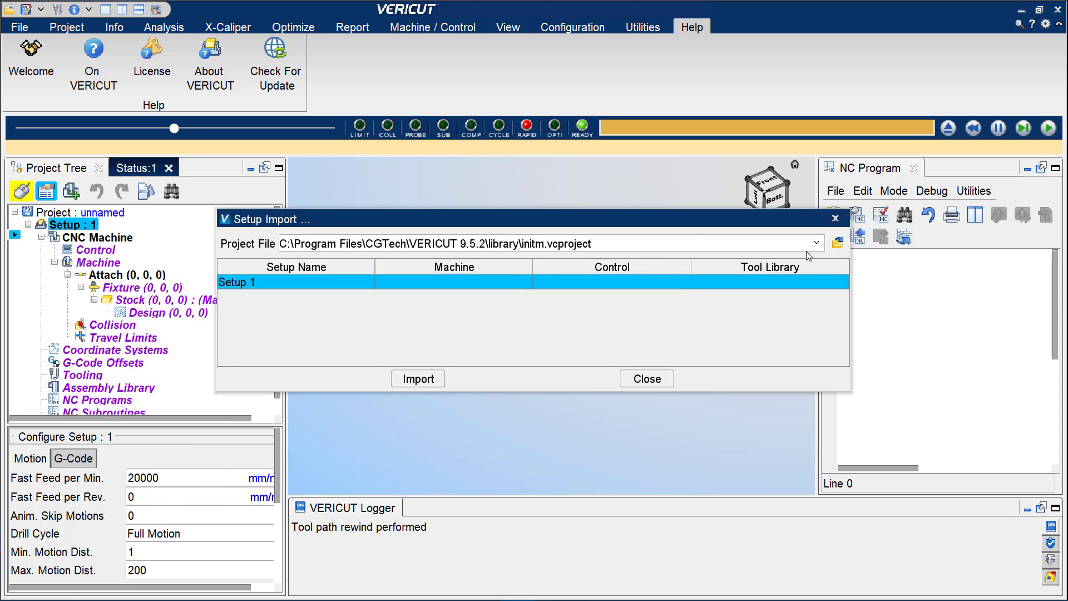
pyautogui.click(837, 243)
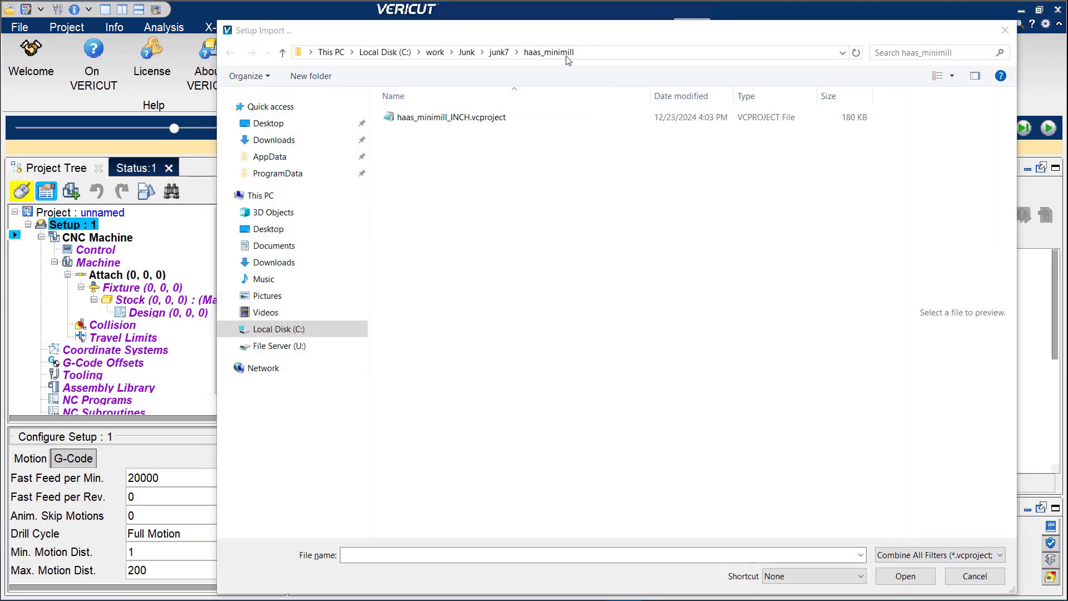
pyautogui.click(479, 119)
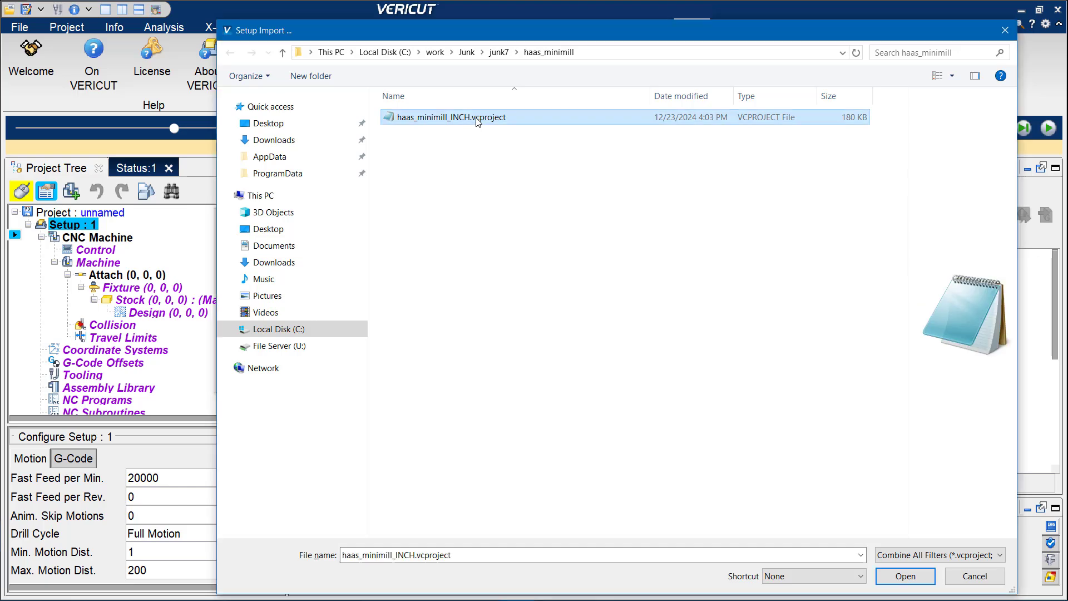
pyautogui.click(906, 577)
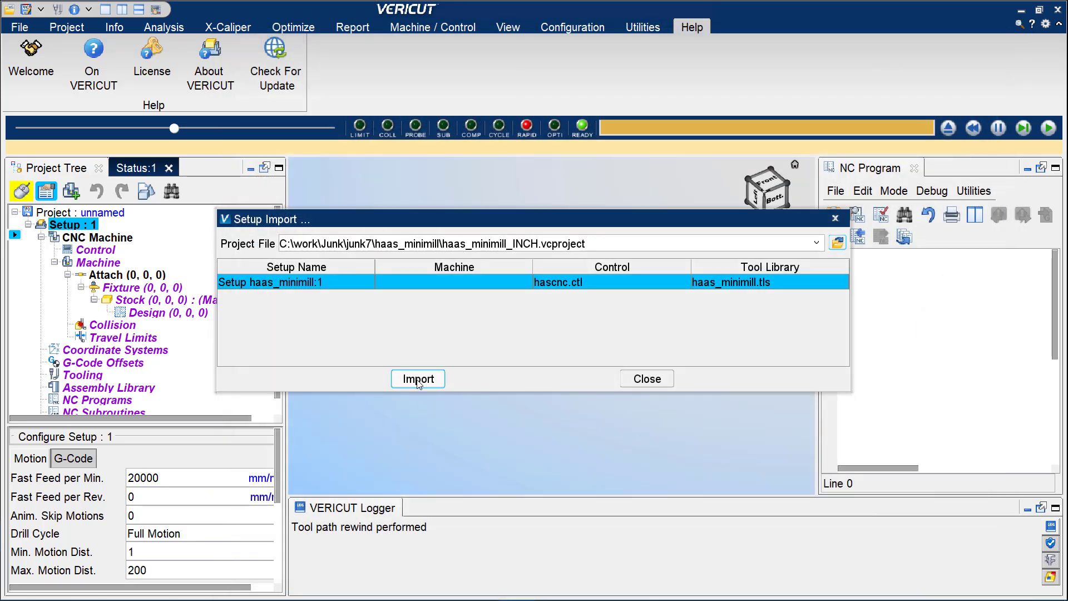
pyautogui.click(418, 380)
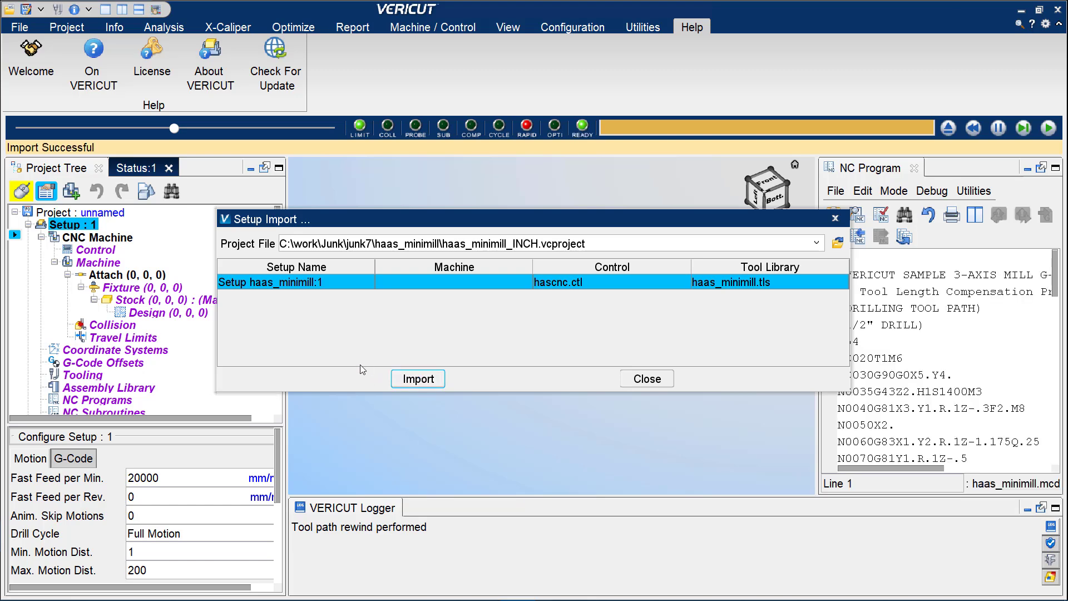
pyautogui.click(646, 379)
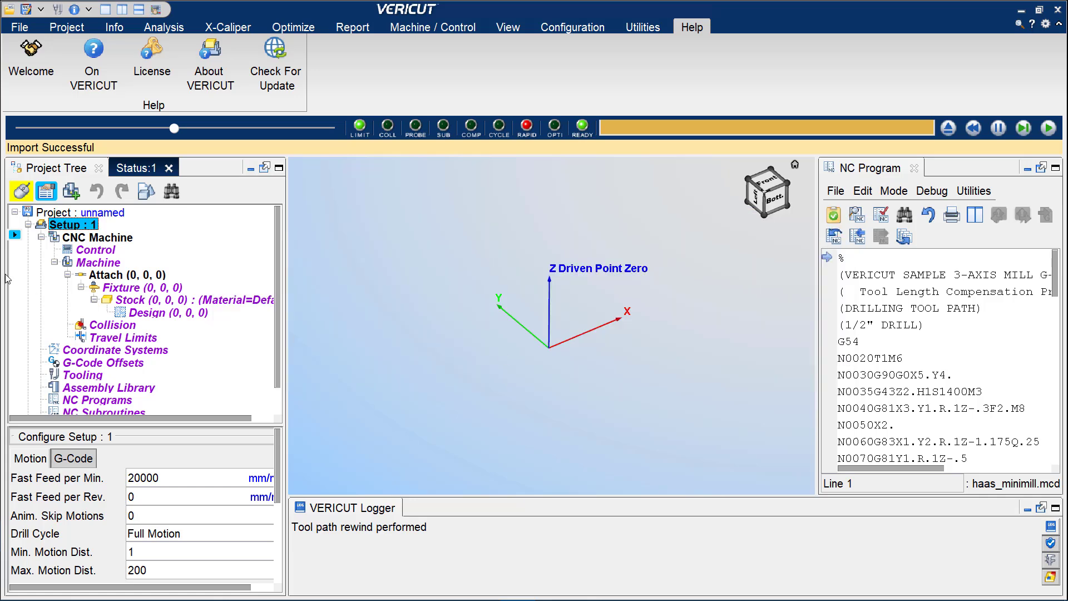
# Collapse Setup 1 in the project tree and check the project's units in the title bar.
pyautogui.scroll(-1, 155, 301)
pyautogui.scroll(-1, 156, 301)
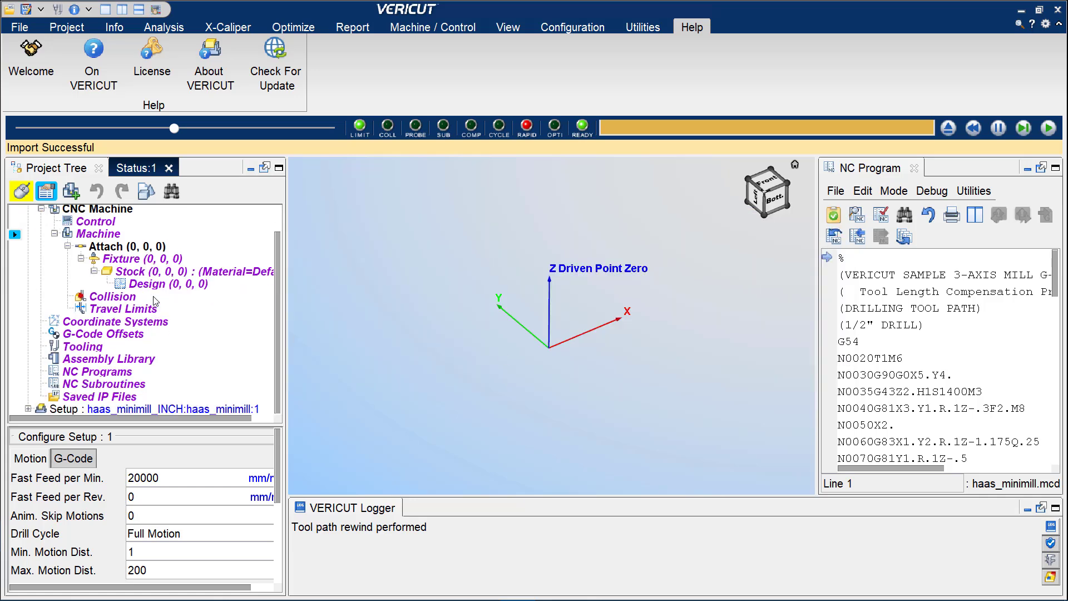
pyautogui.scroll(2, 101, 264)
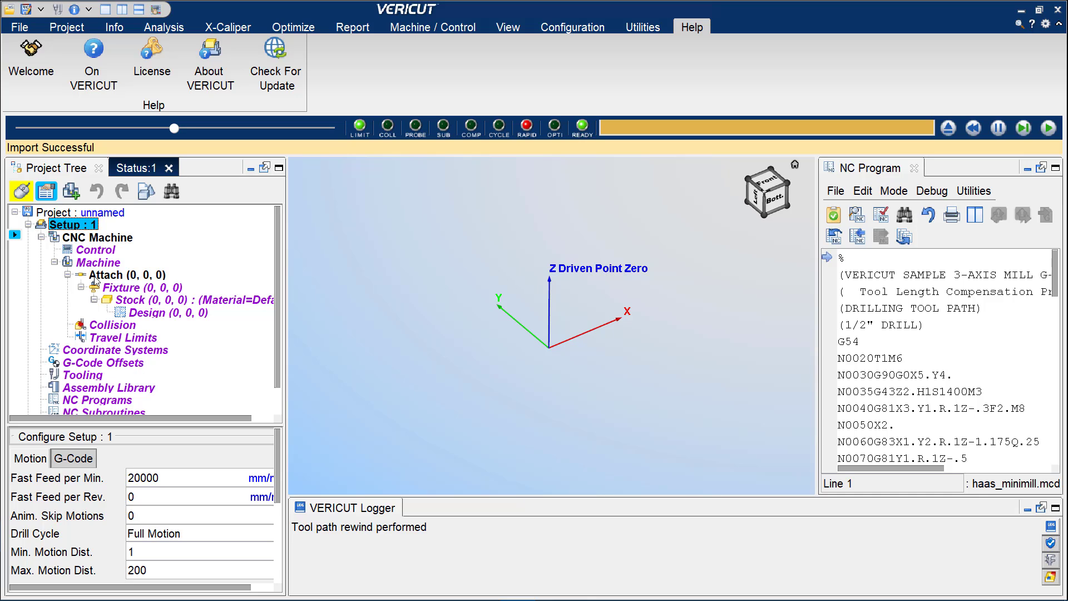
pyautogui.click(28, 224)
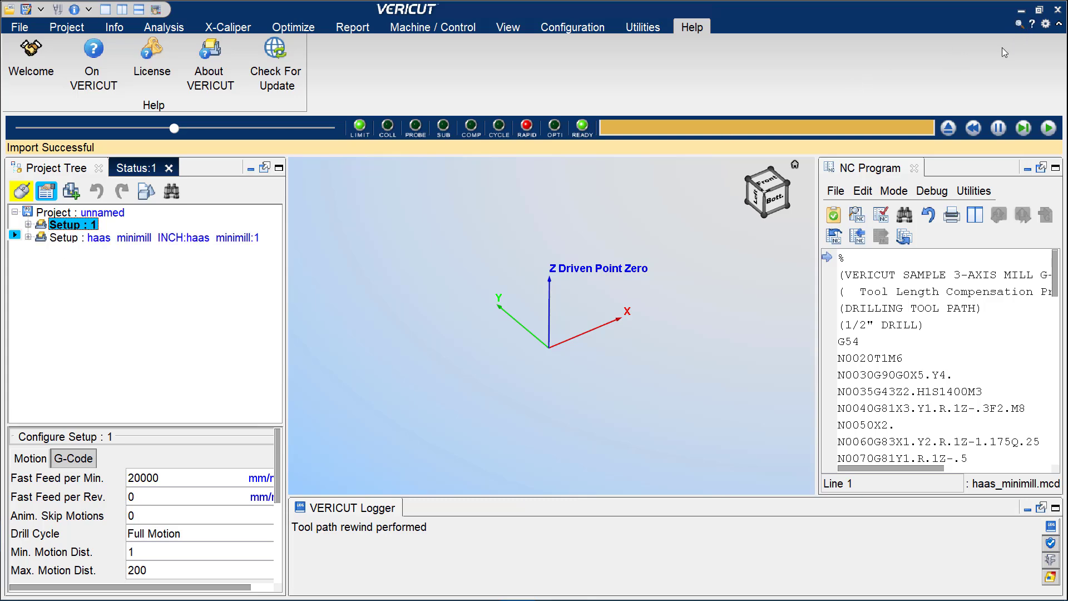
pyautogui.click(1039, 10)
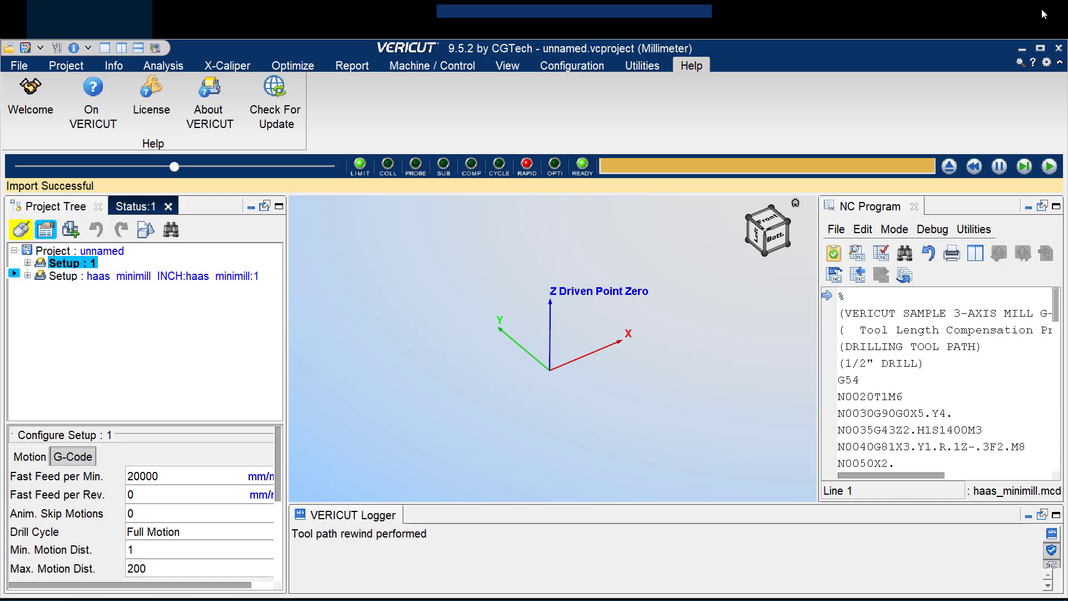
pyautogui.click(1040, 48)
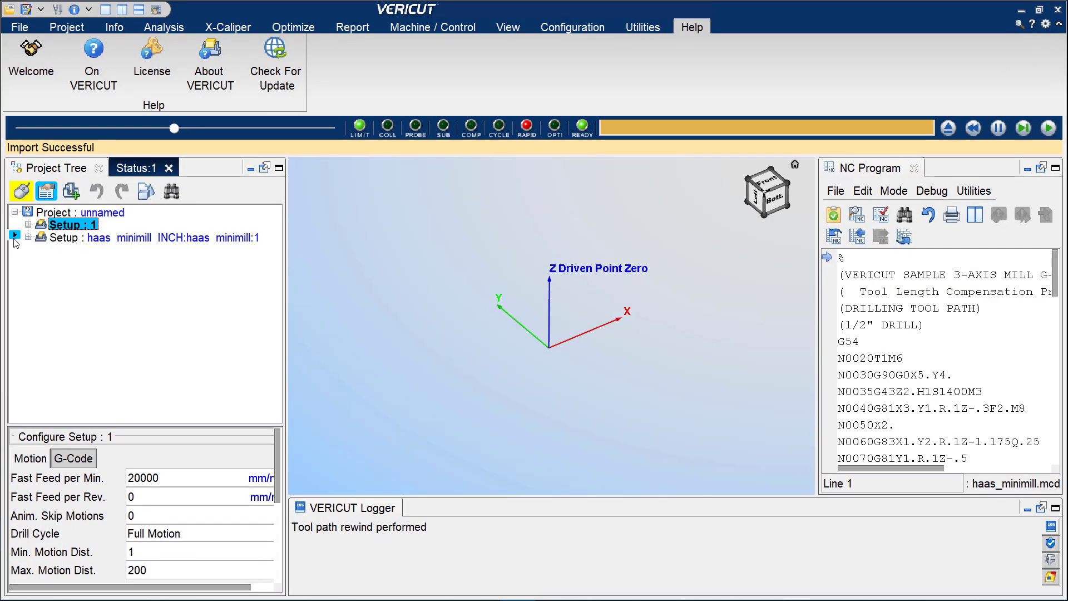
# Delete the empty Setup 1 and inspect the imported setup's tree with the machine components shown and hidden again.
pyautogui.rightClick(89, 227)
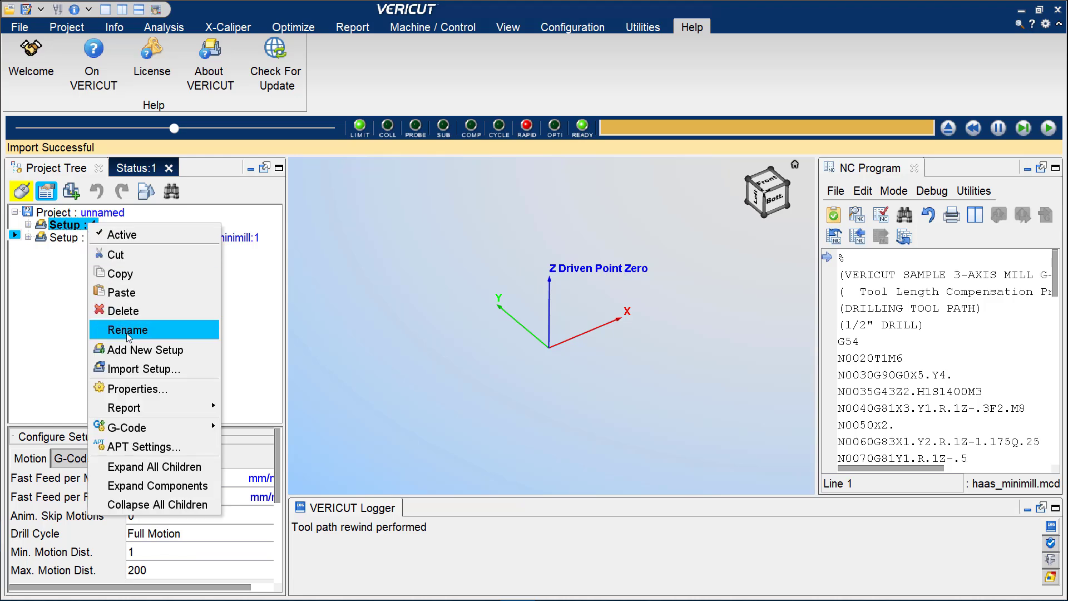
pyautogui.click(128, 312)
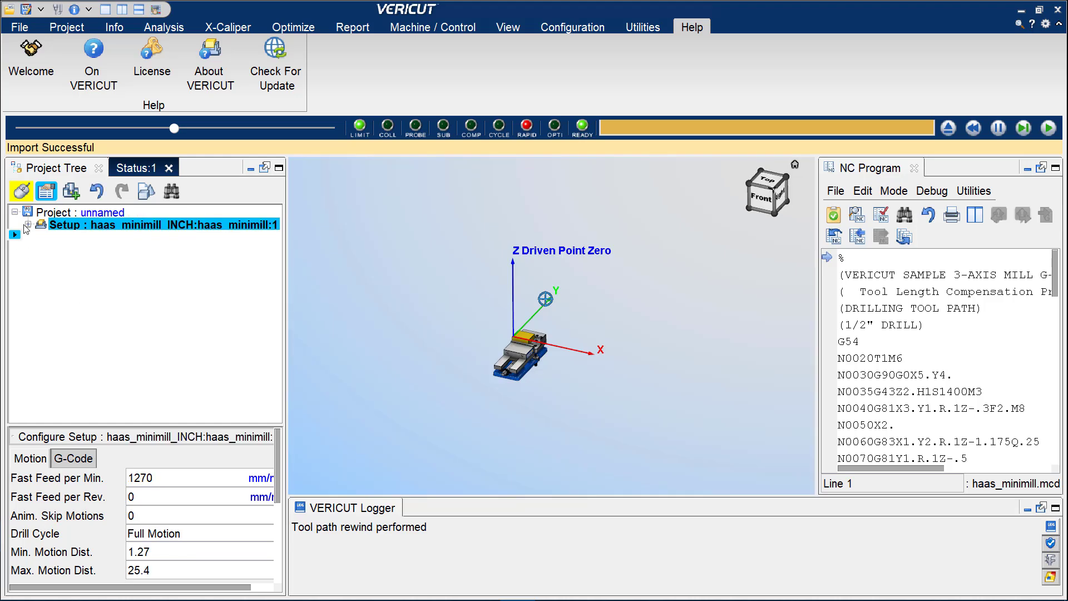
pyautogui.click(71, 191)
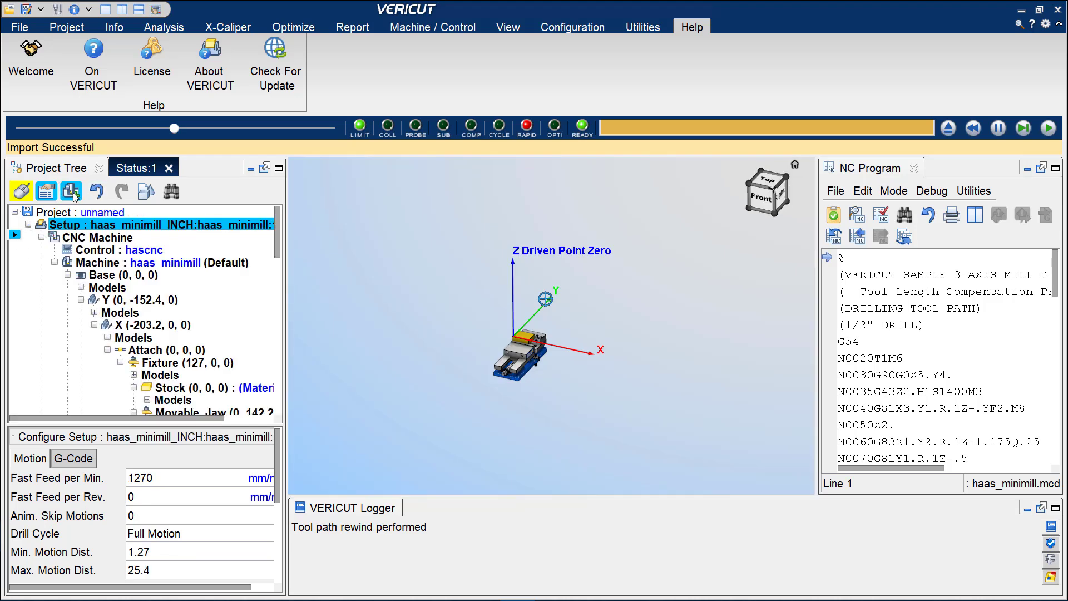
pyautogui.click(70, 193)
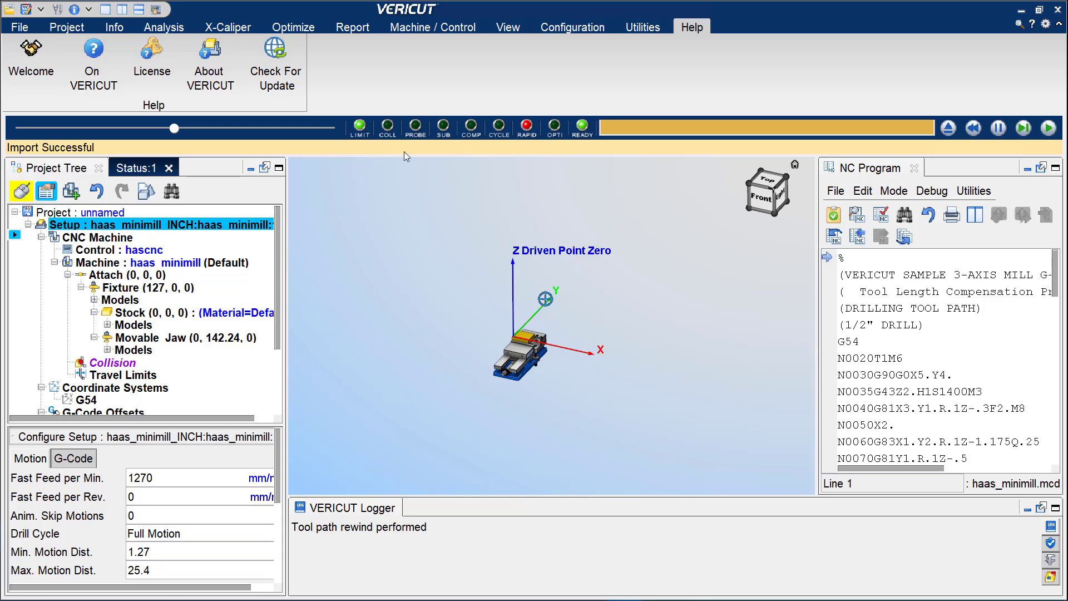
# Check the units of the project, control and machine files in the File Summary, and close the summary.
pyautogui.click(19, 28)
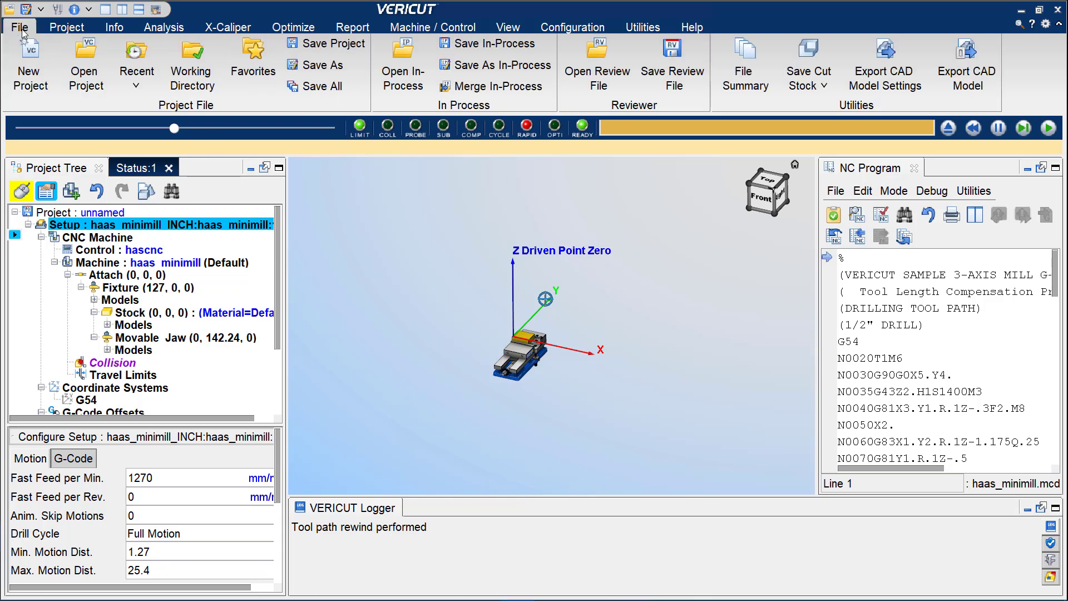
pyautogui.click(748, 74)
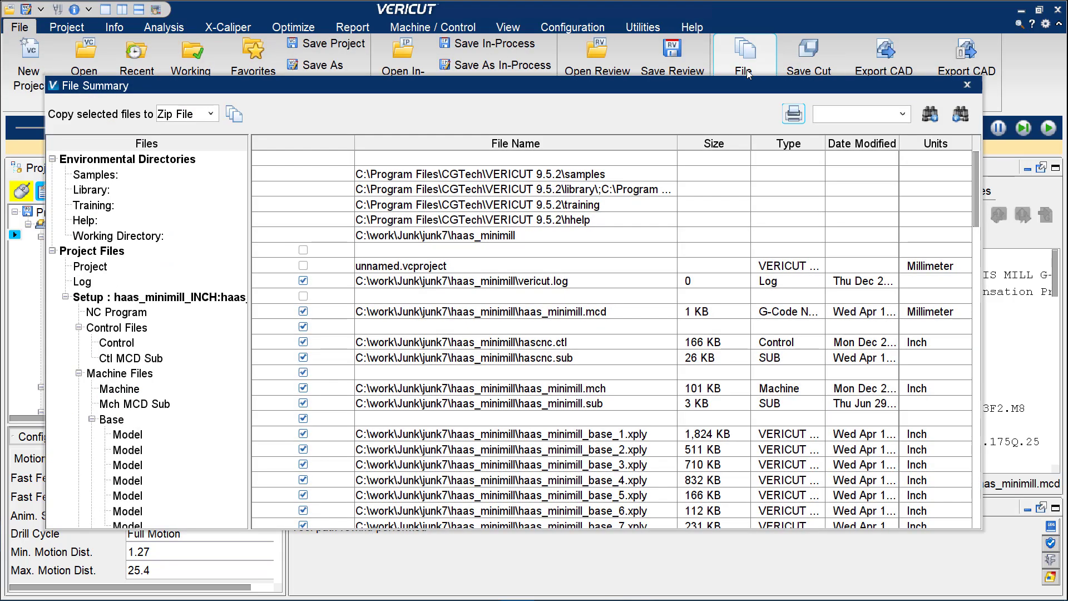
pyautogui.click(931, 268)
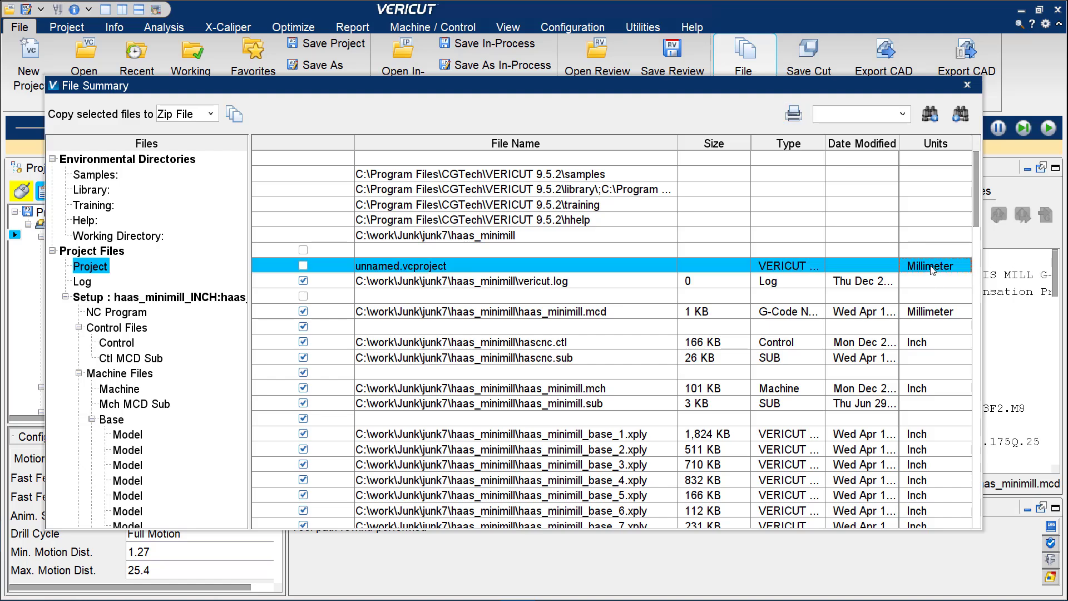
pyautogui.click(940, 342)
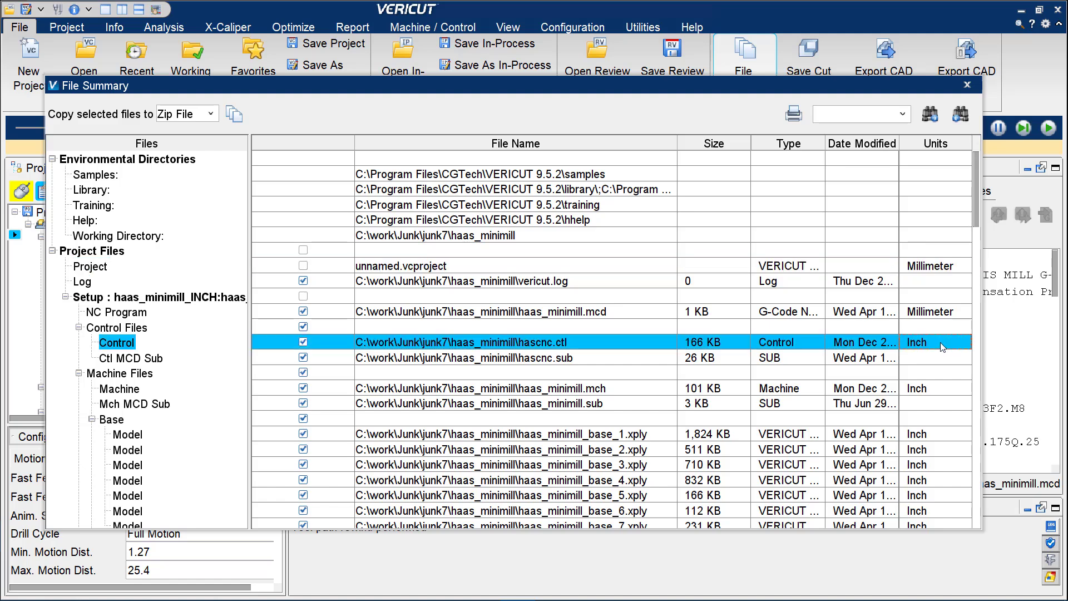
pyautogui.click(931, 389)
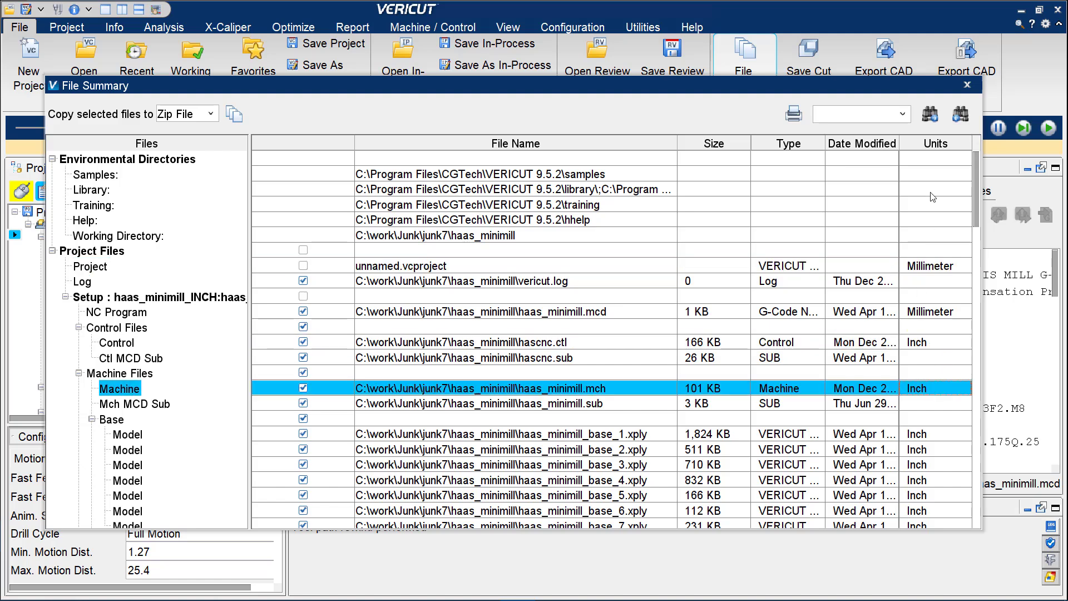
pyautogui.click(967, 86)
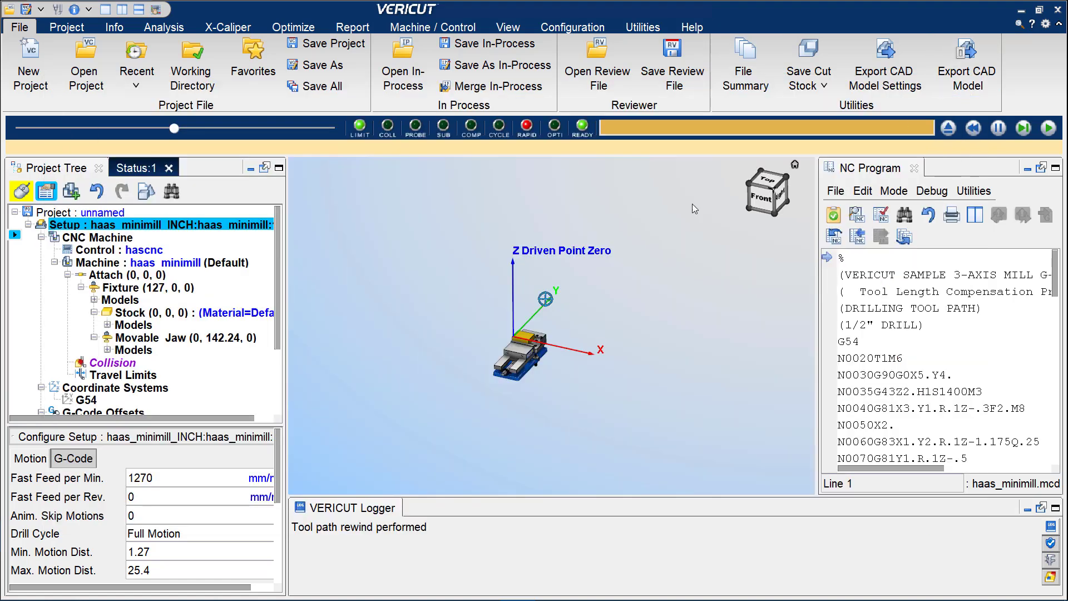
# Save the hascnc control file in millimeter units as hascnc.ctl in the haas_minimill folder, replacing the existing file.
pyautogui.click(134, 255)
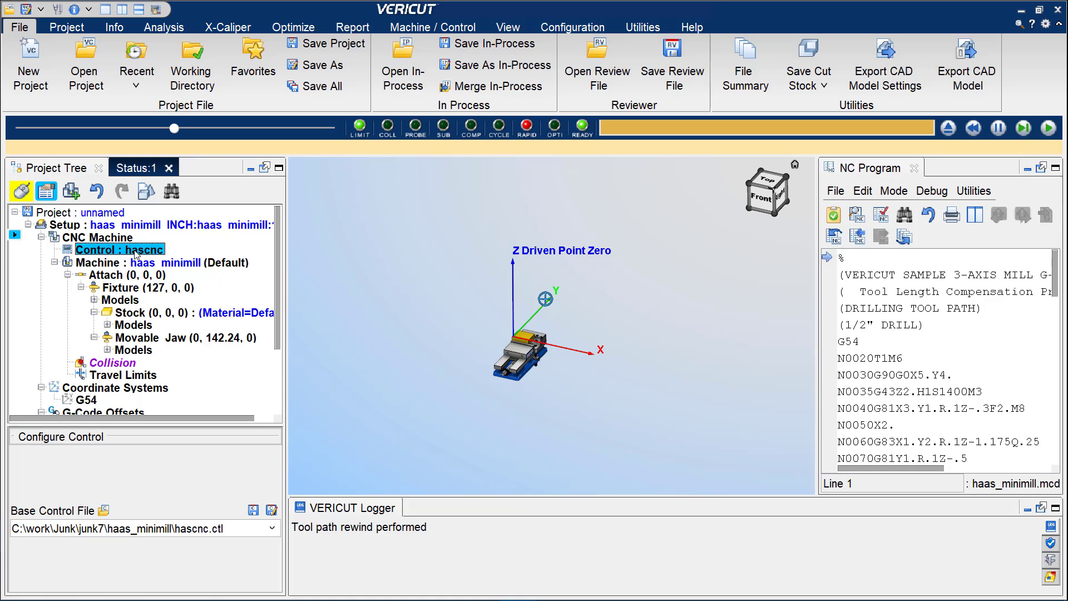
pyautogui.rightClick(135, 254)
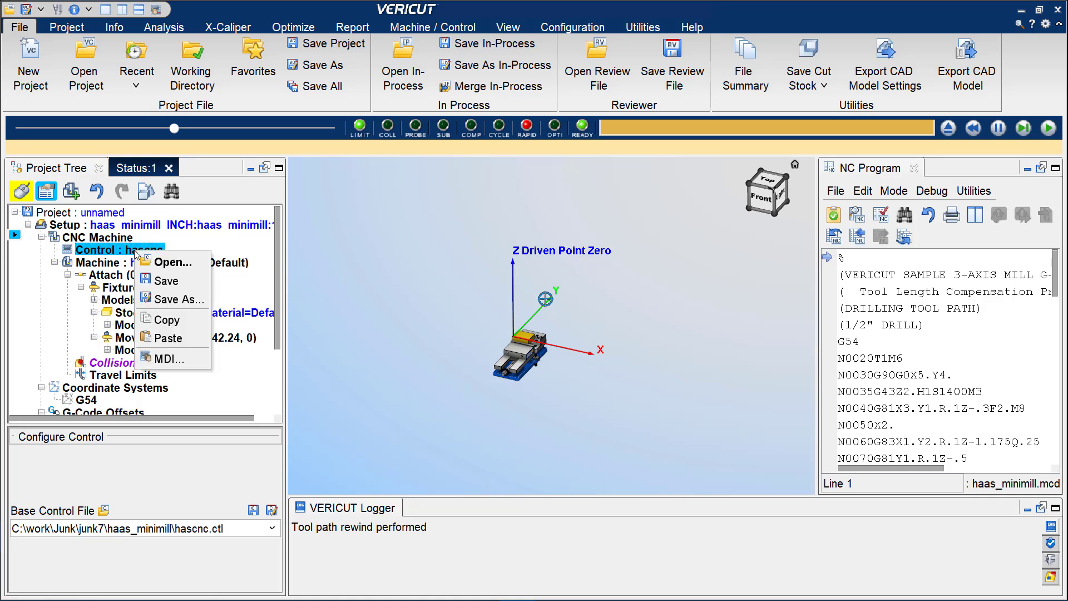
pyautogui.click(167, 300)
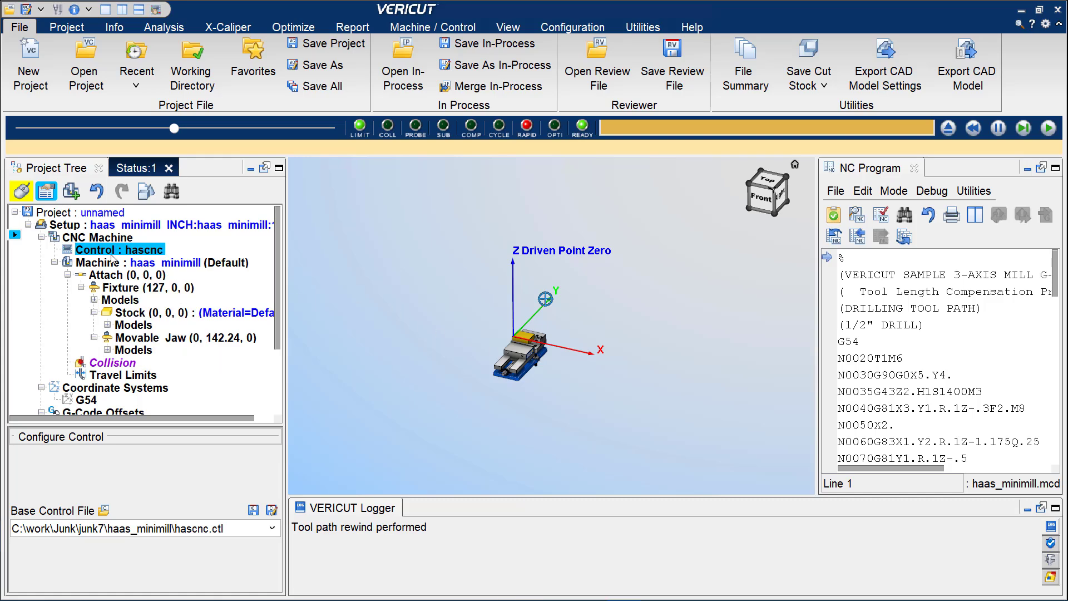
pyautogui.rightClick(134, 258)
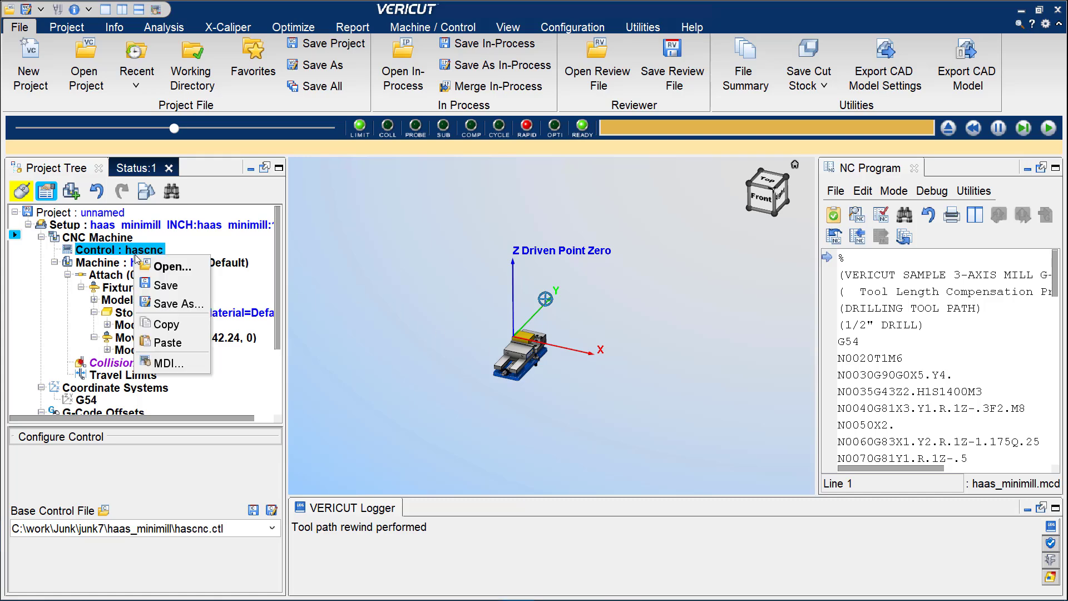
pyautogui.click(170, 306)
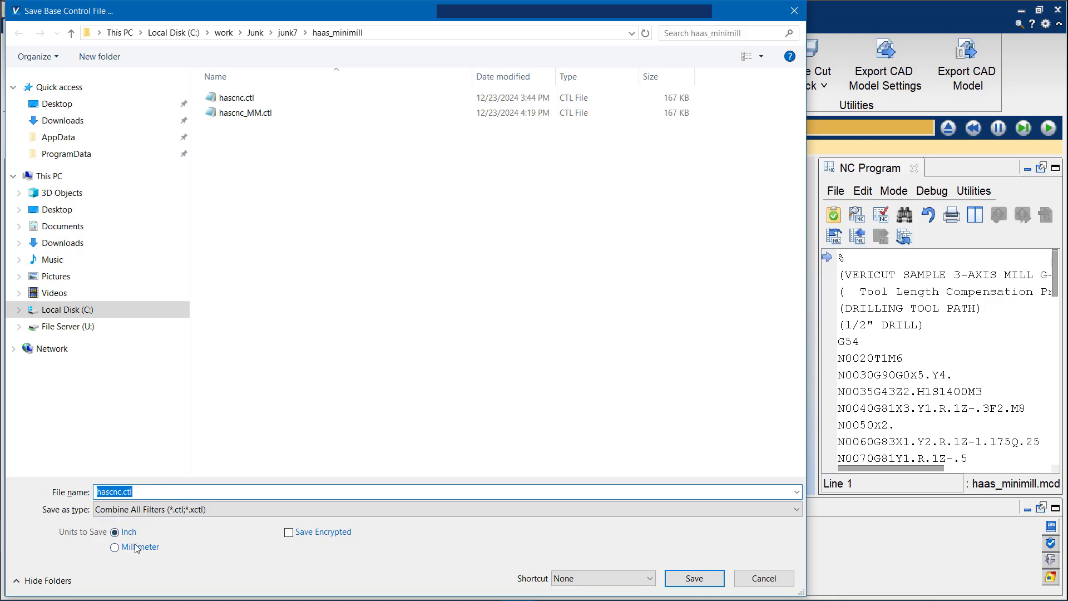
pyautogui.click(135, 548)
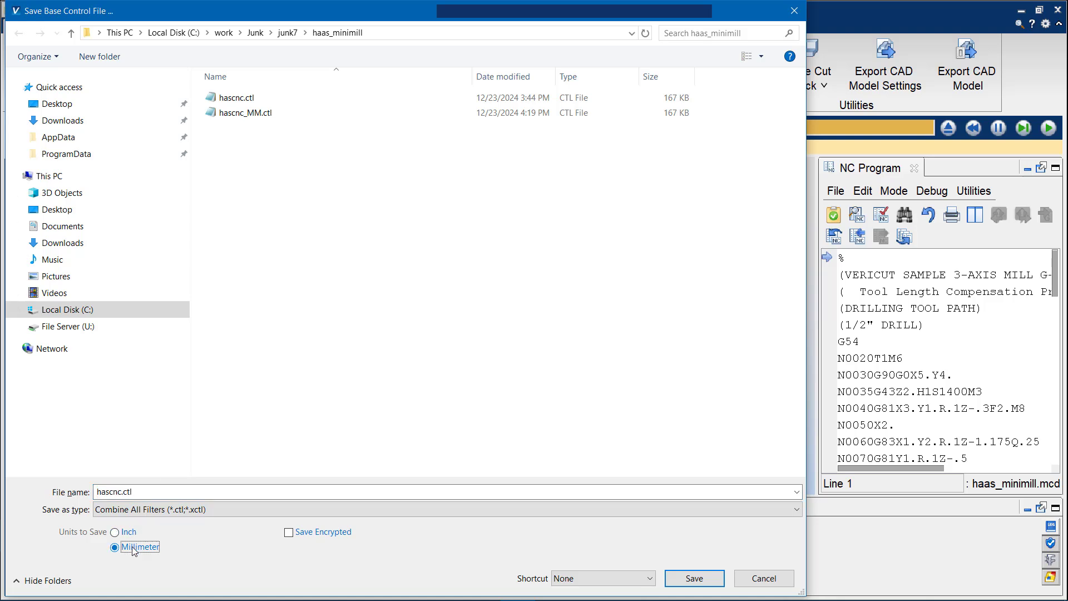
pyautogui.click(694, 578)
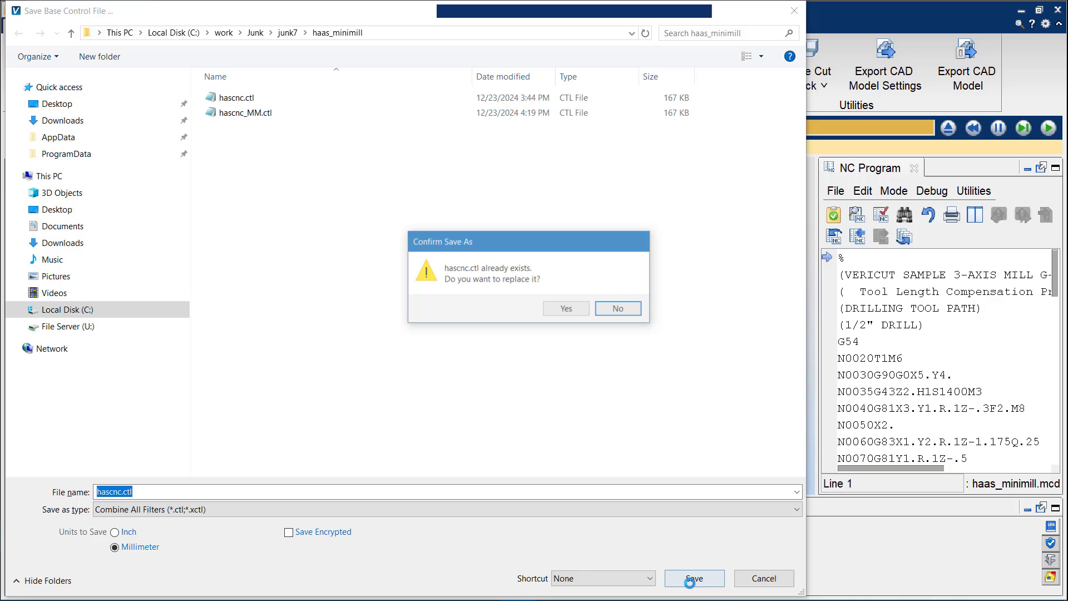
pyautogui.click(567, 310)
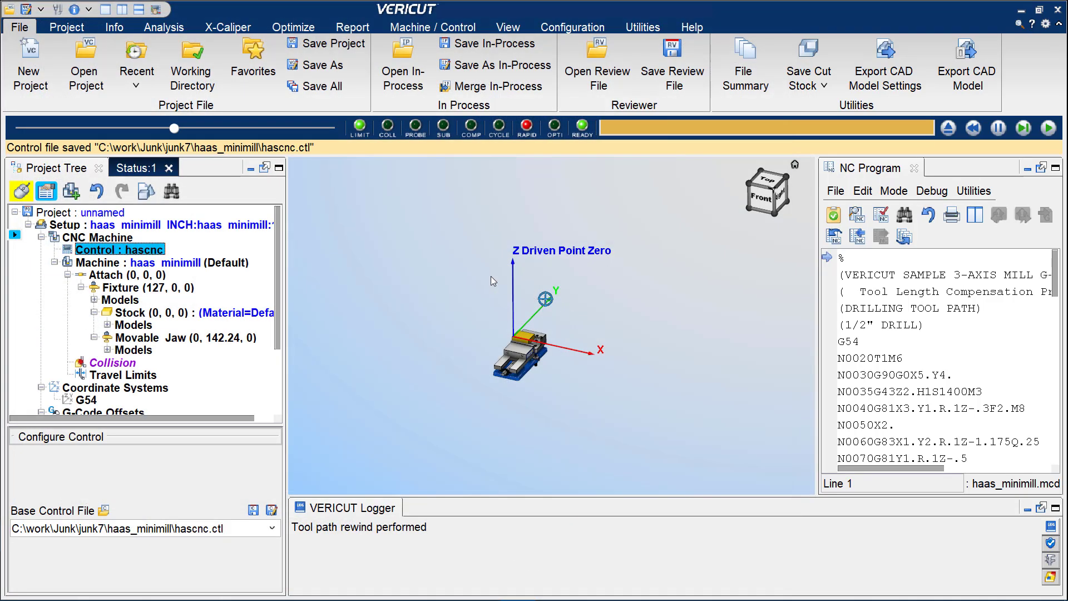
# Save the machine file in millimeter units as haas_minimill_MM.mch in the haas_minimill folder, replacing the existing file.
pyautogui.click(200, 262)
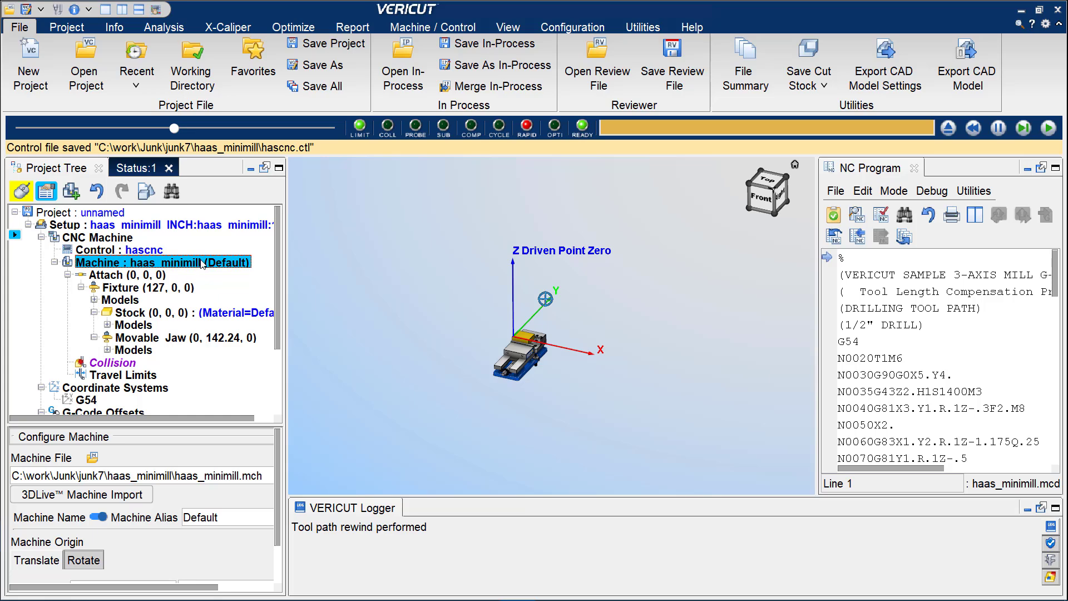
pyautogui.rightClick(201, 263)
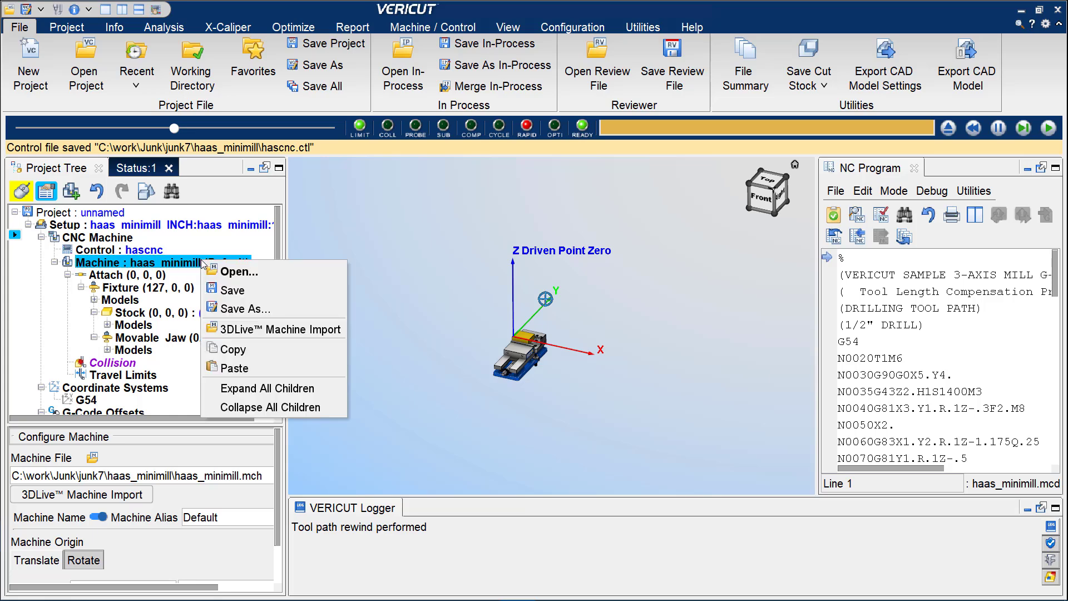
pyautogui.click(235, 309)
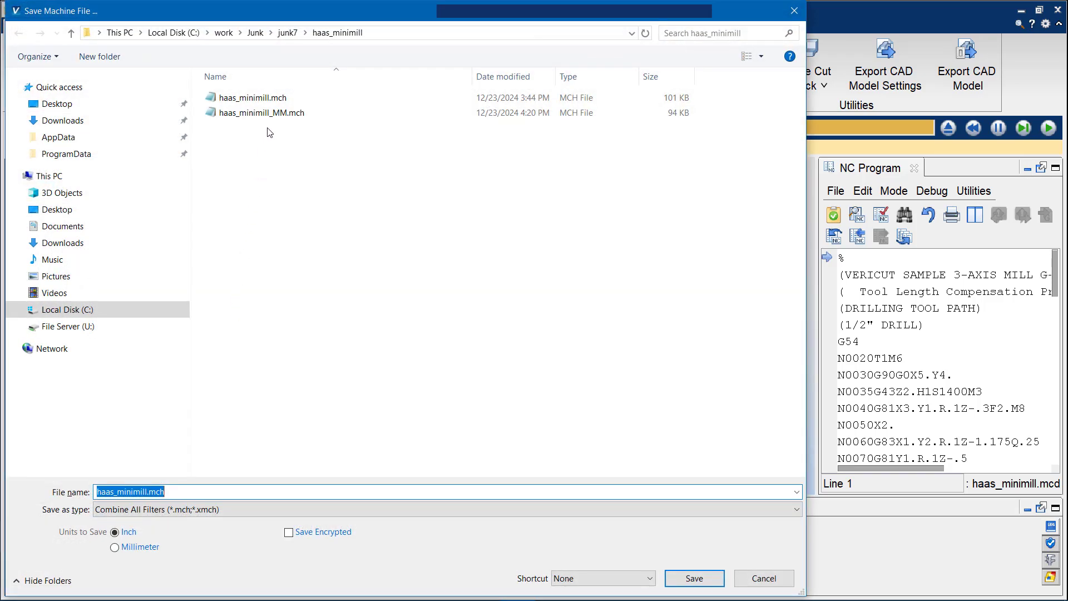
pyautogui.click(267, 114)
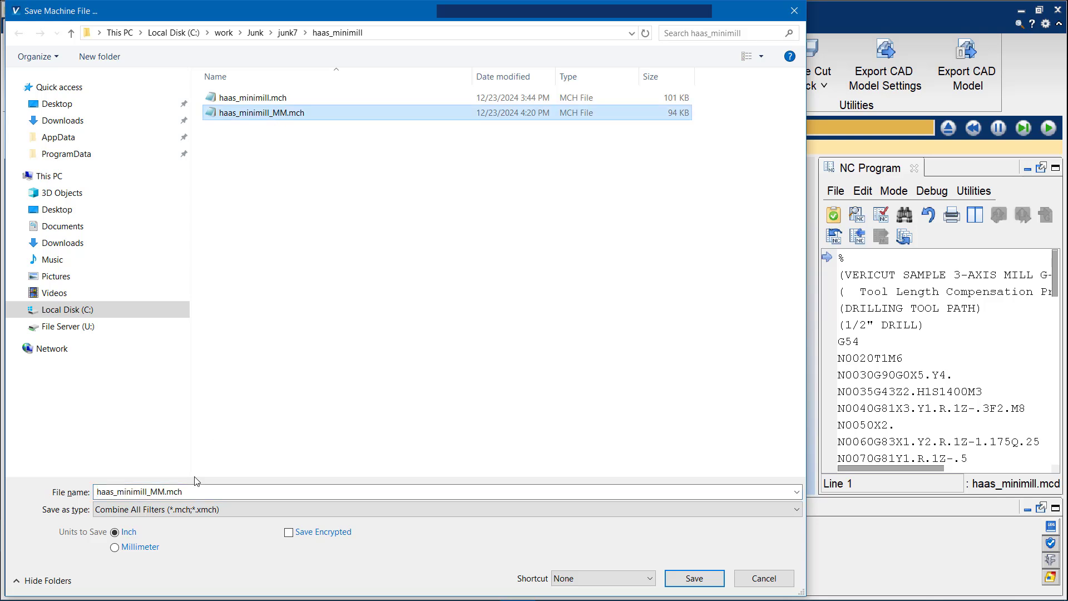
pyautogui.click(134, 548)
pyautogui.click(692, 578)
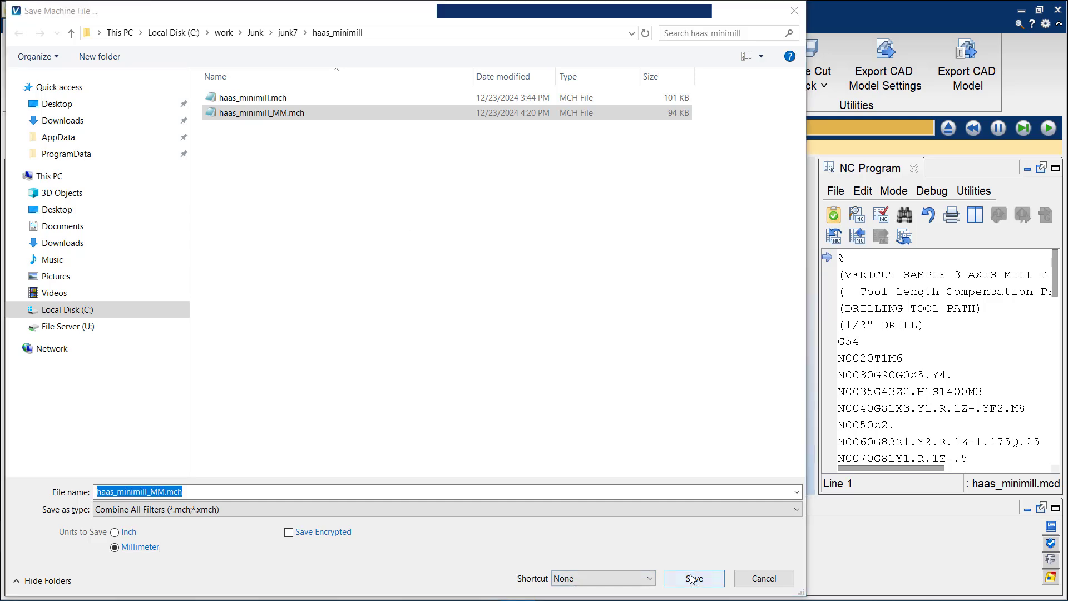
pyautogui.click(563, 310)
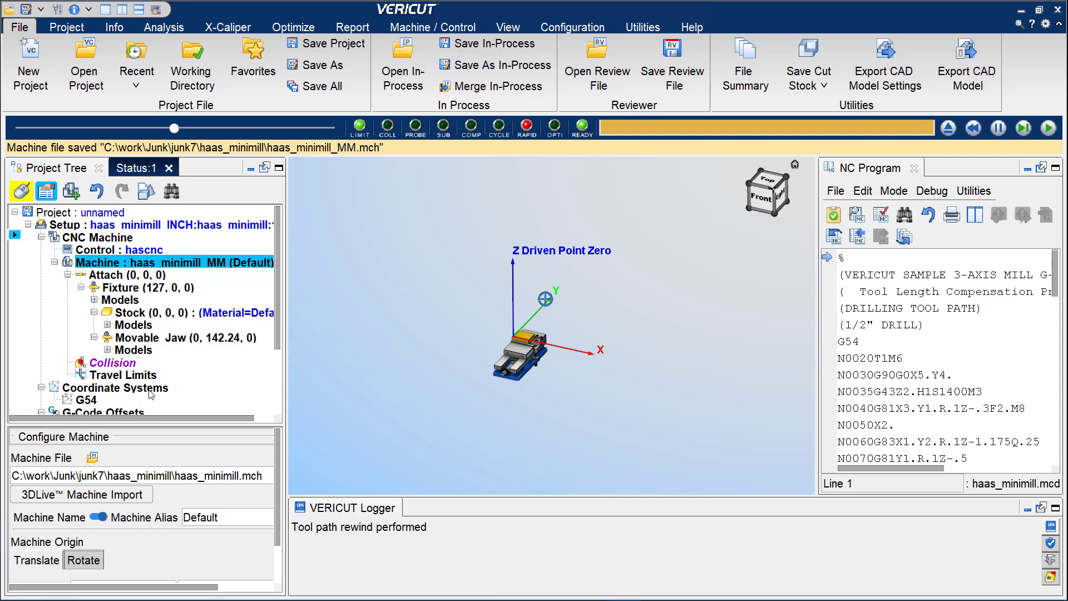
# Start saving the unnamed project under a new name and browse to the C:\work\Junk\junk5 folder.
pyautogui.click(97, 214)
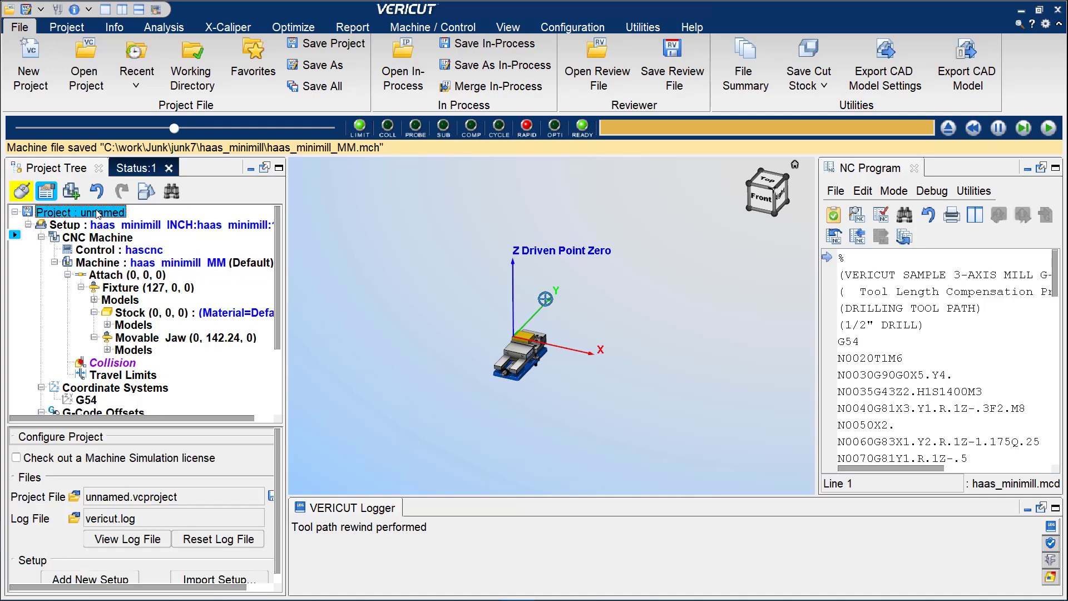
pyautogui.rightClick(97, 214)
pyautogui.click(138, 280)
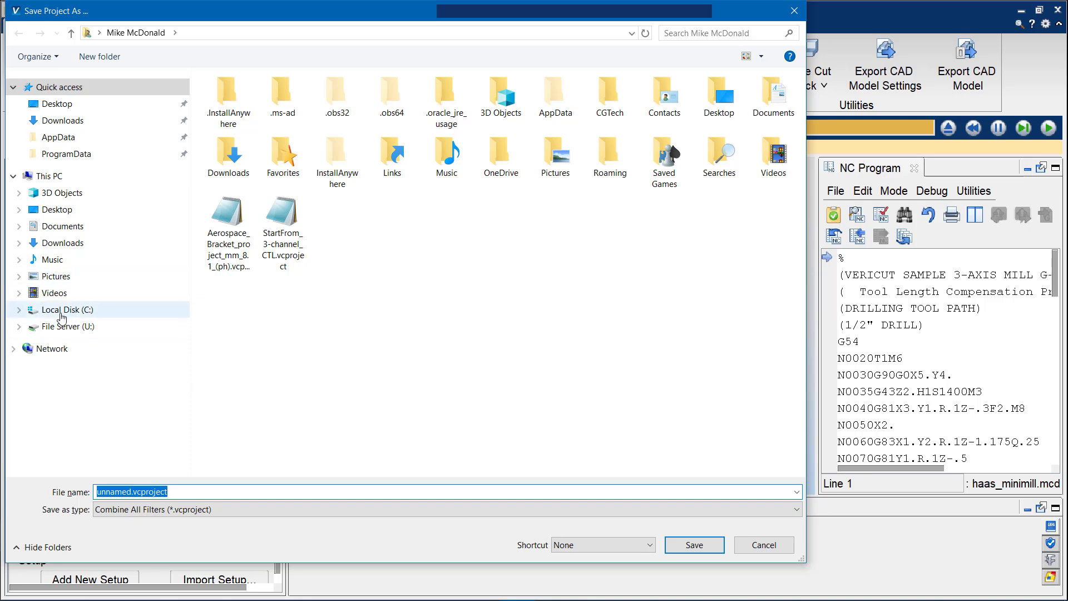
pyautogui.click(61, 312)
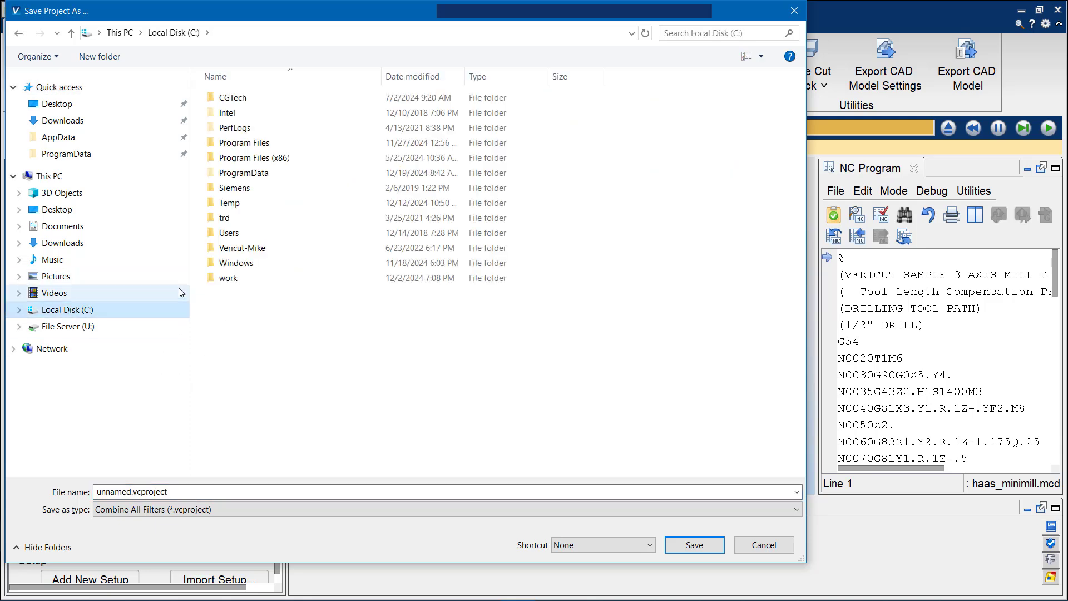
pyautogui.doubleClick(230, 277)
pyautogui.doubleClick(234, 251)
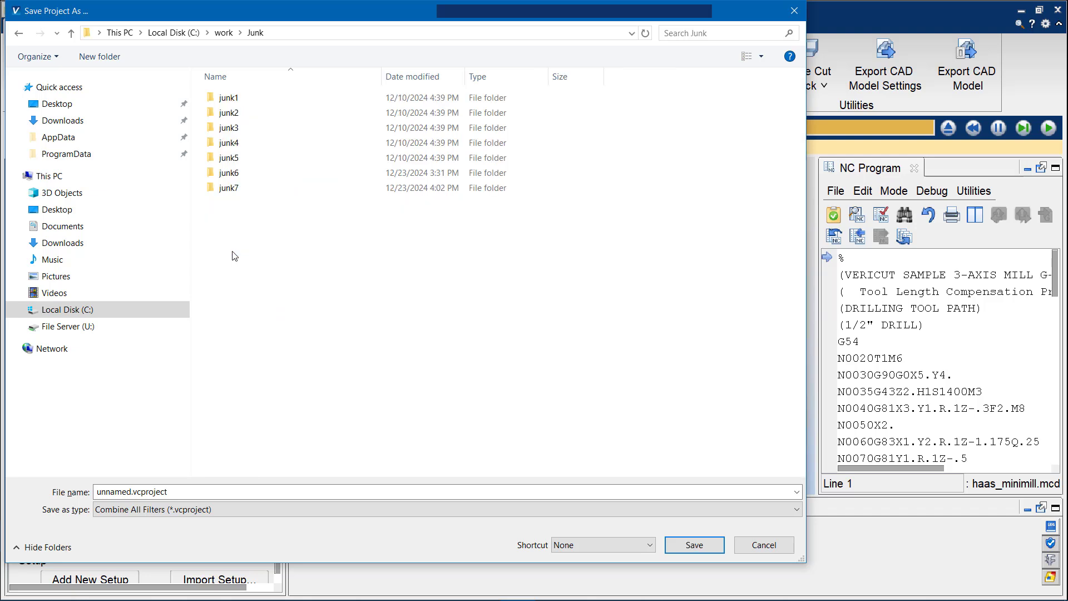
pyautogui.doubleClick(234, 158)
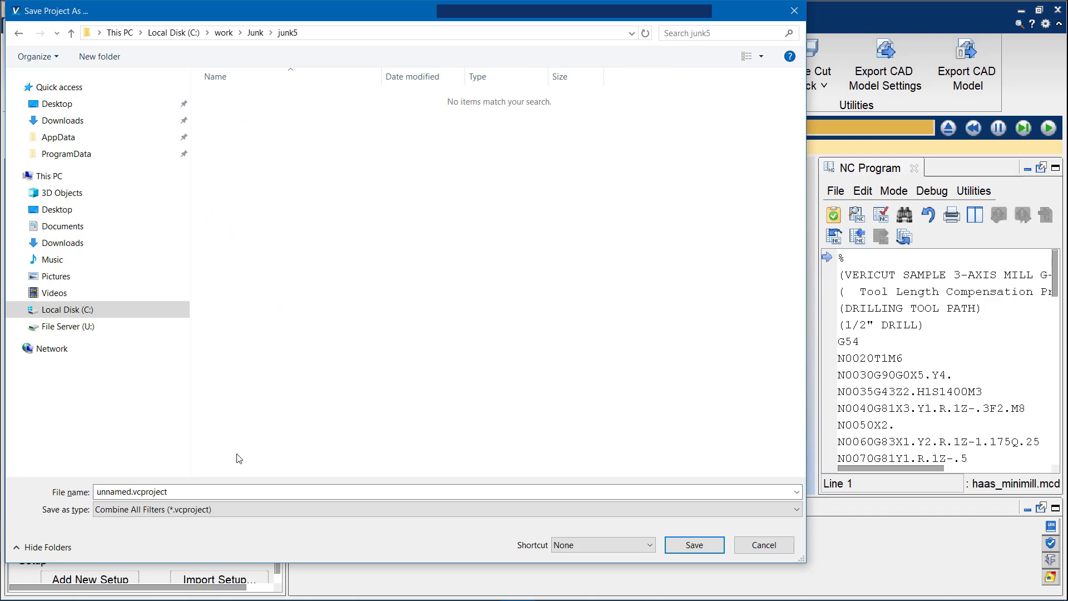
# Name the project file Haas Minimill_mm.vcproject and save it.
pyautogui.click(132, 489)
pyautogui.moveTo(129, 490); pyautogui.dragTo(47, 501)
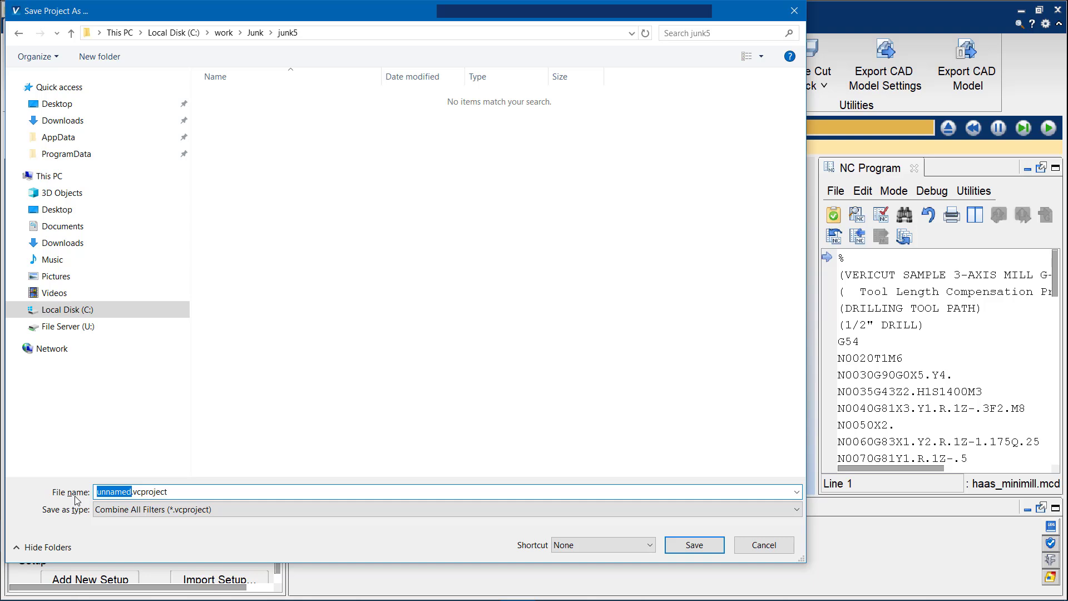
pyautogui.write('Haas Minimill')
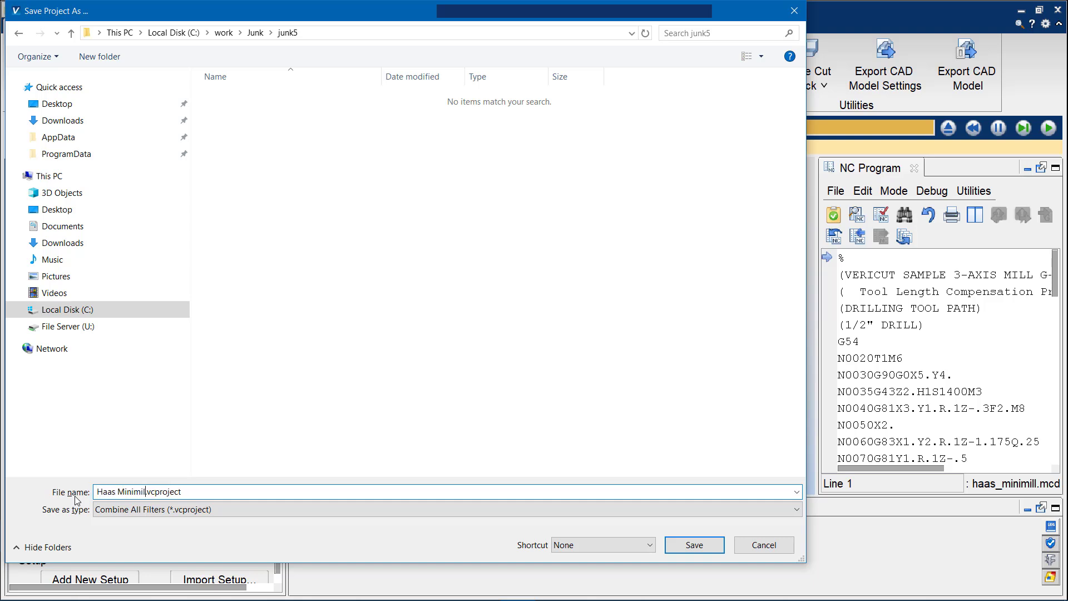
pyautogui.write('_mm')
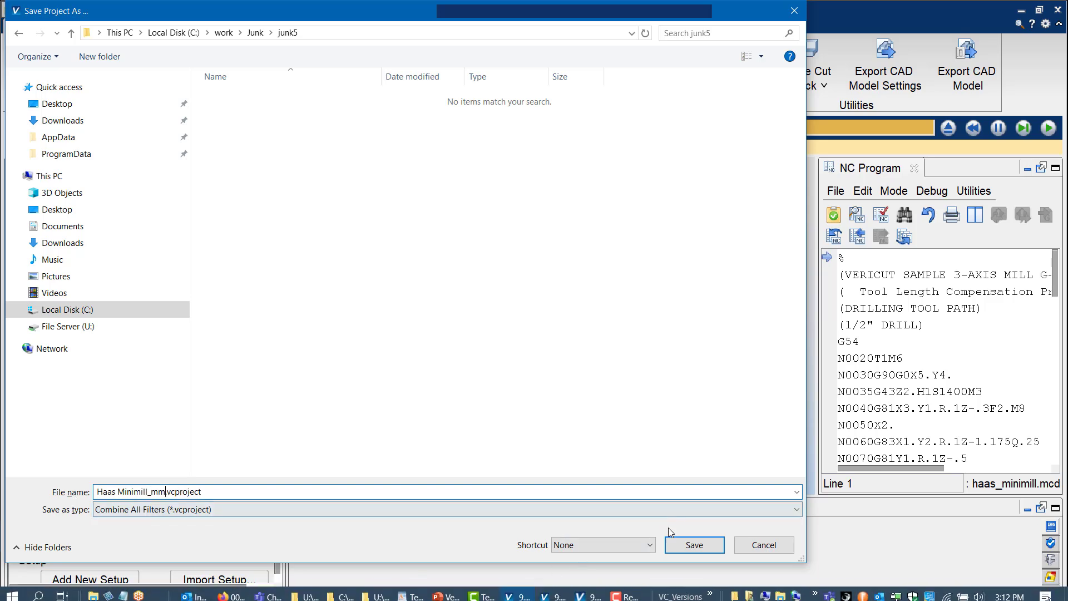
pyautogui.click(695, 546)
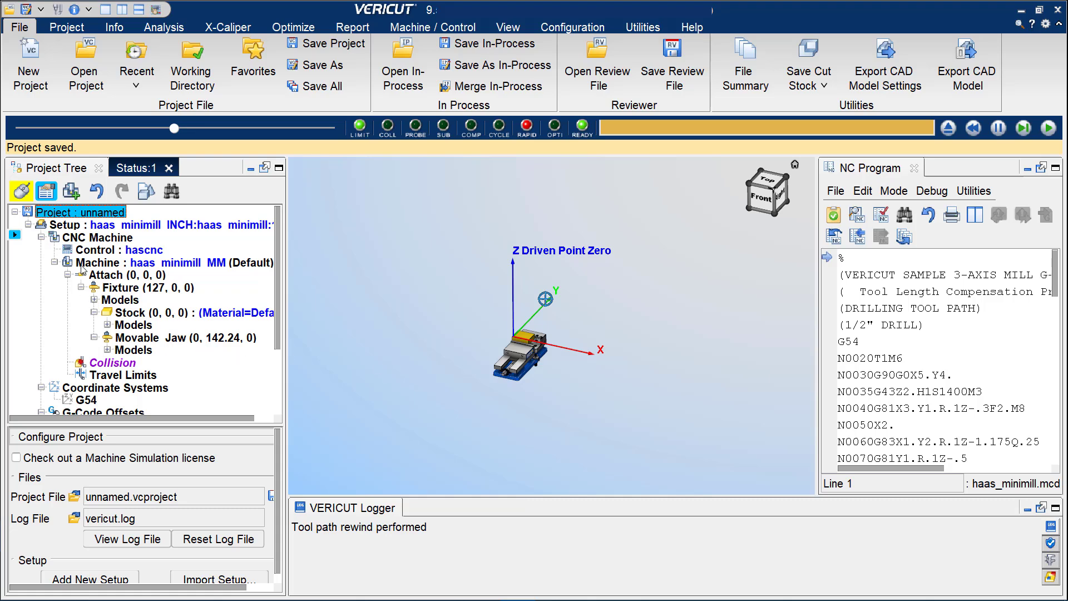
# Reset the model, save all project files, and reset the model again.
pyautogui.click(948, 128)
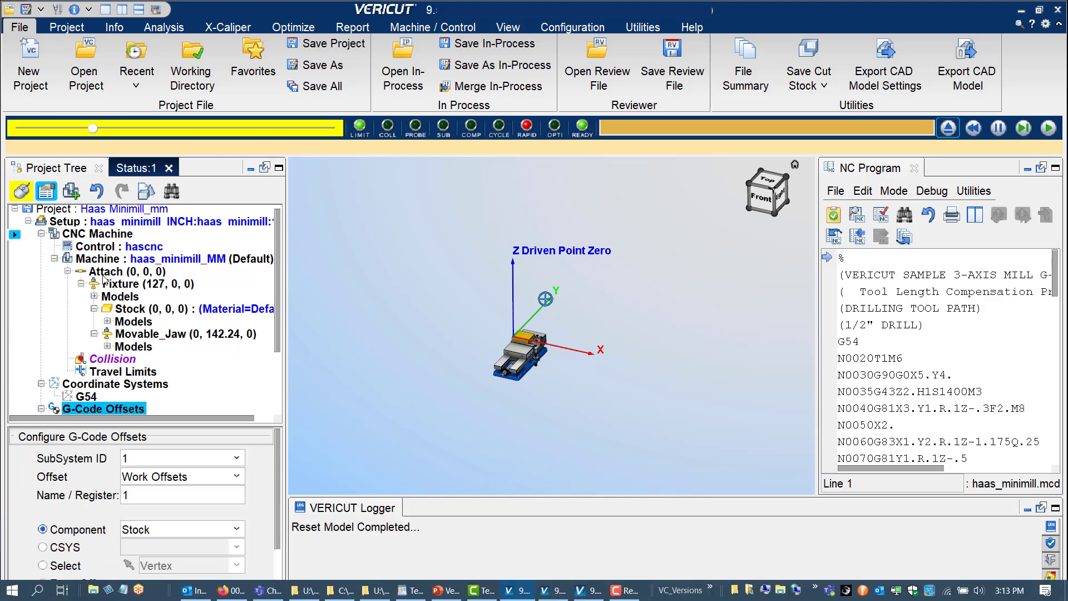
pyautogui.click(324, 93)
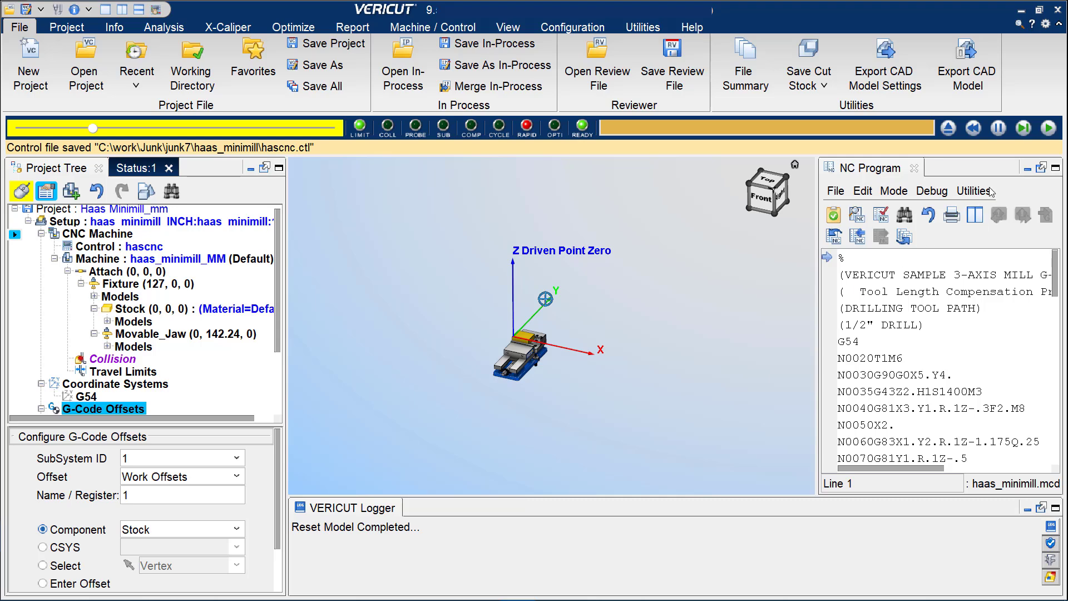
pyautogui.click(948, 129)
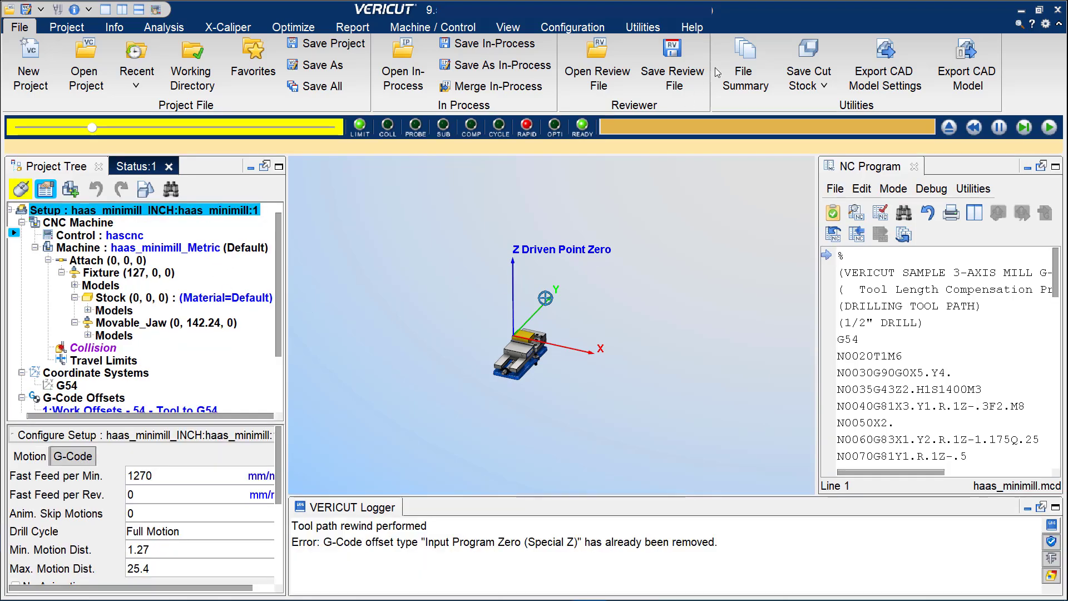
# Review the units of the Haas Minimill_mm project, hascnc control and haas_minimill_Metric machine files in the File Summary, and close it.
pyautogui.click(743, 75)
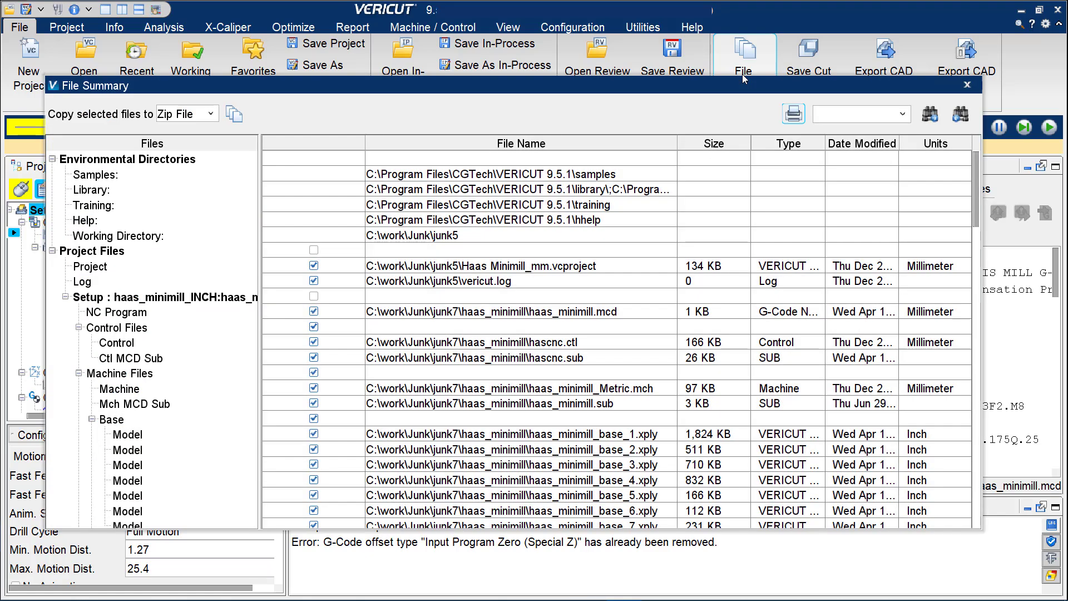
pyautogui.click(930, 268)
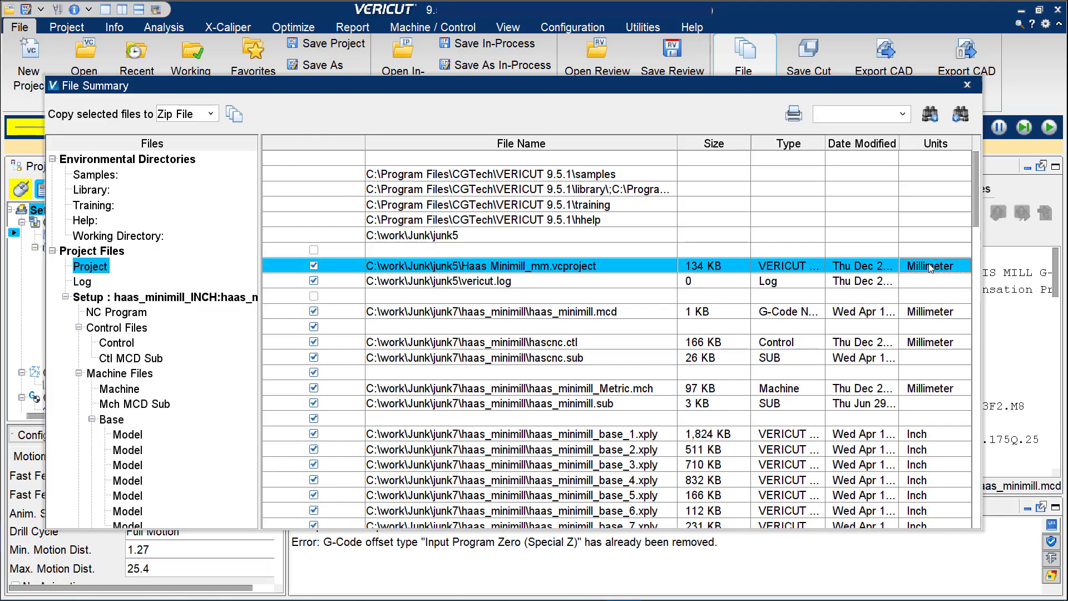
pyautogui.click(923, 343)
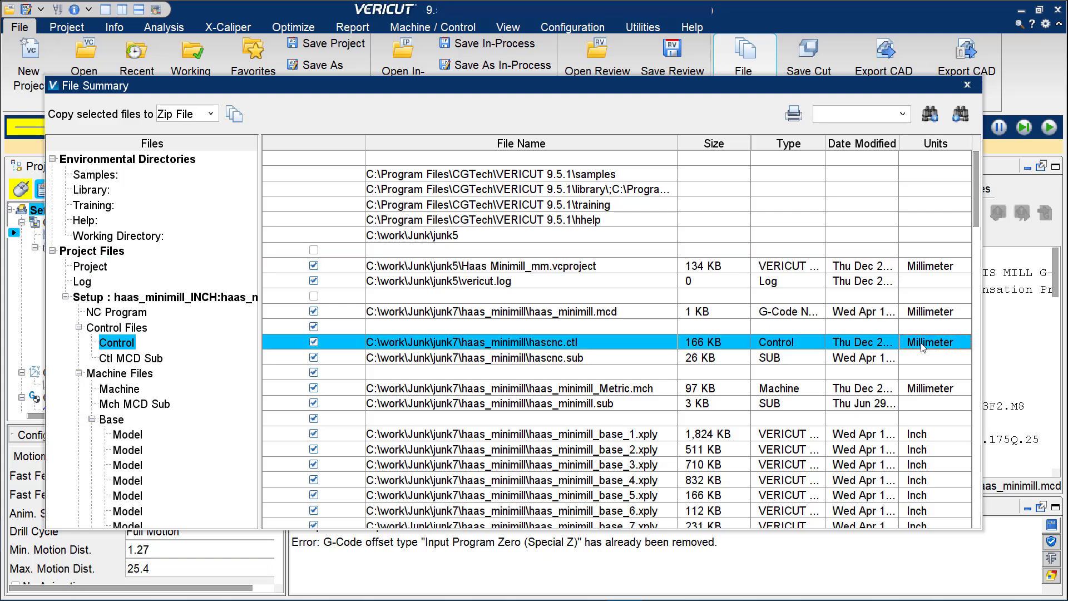
pyautogui.click(936, 389)
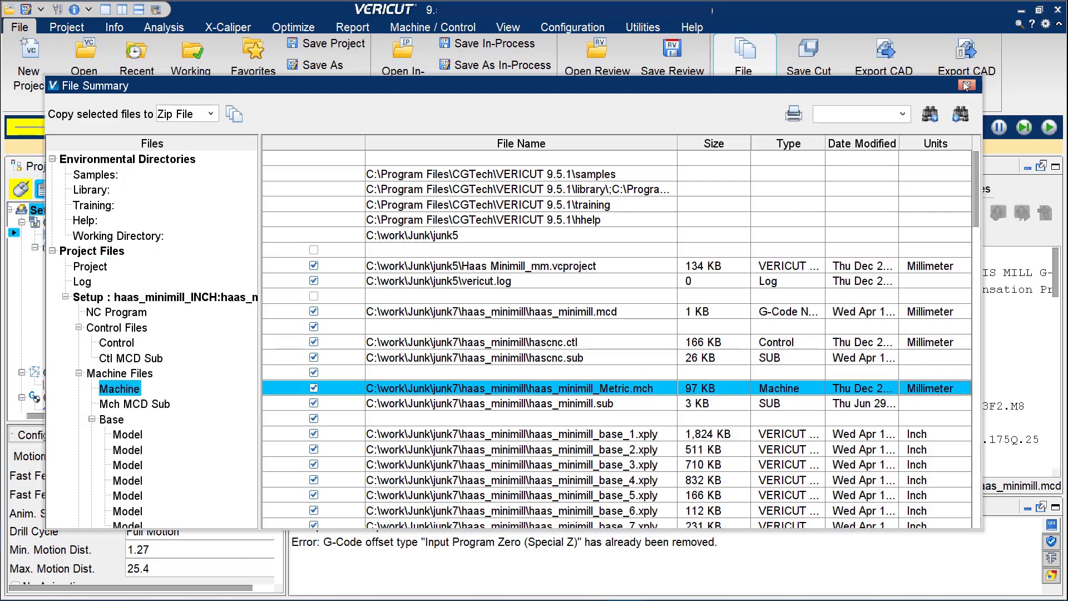
pyautogui.click(966, 85)
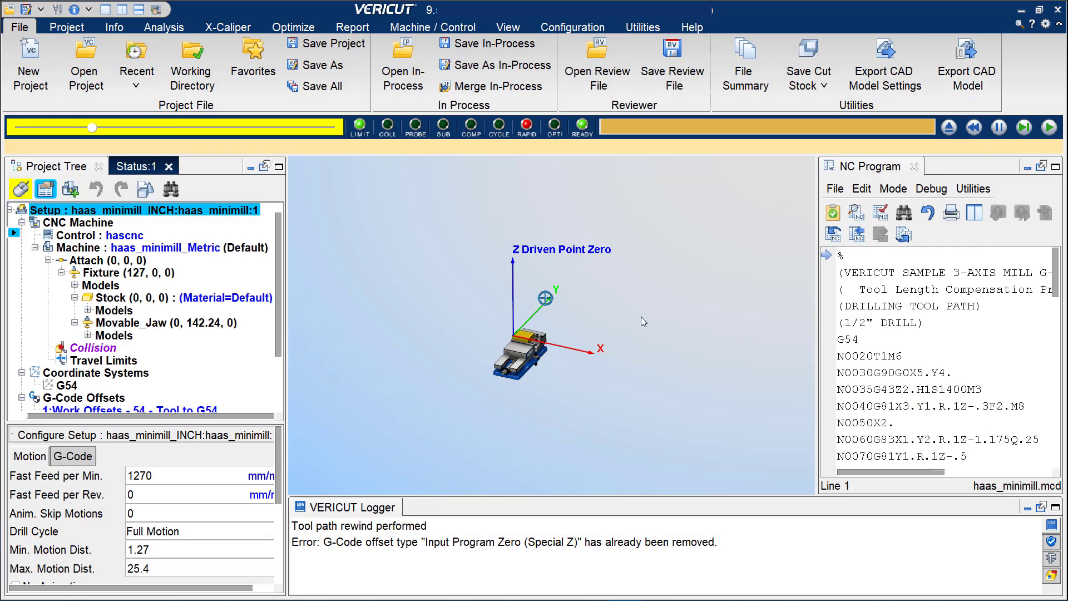